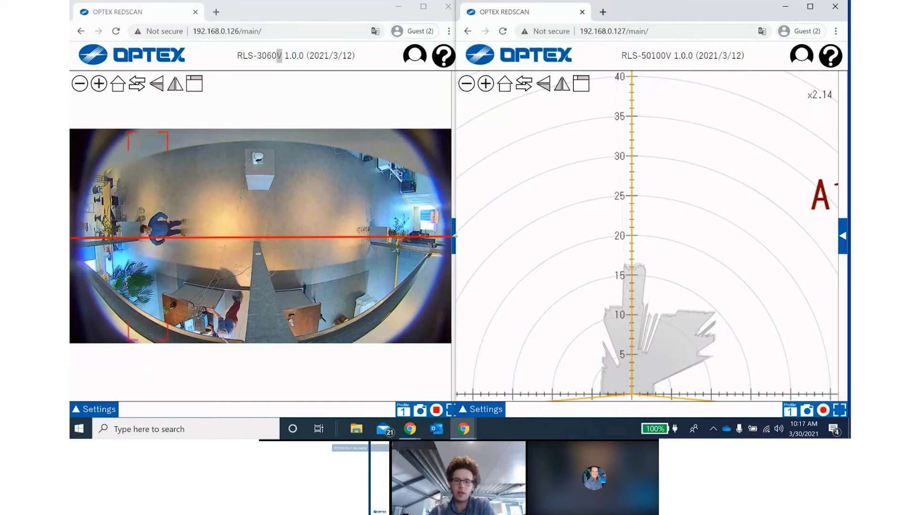
Check the input, output and alarm status of the RLS-3060V, and switch its display from the camera image to the detection area map.
{"action": "left_click", "coordinate": [454, 234]}
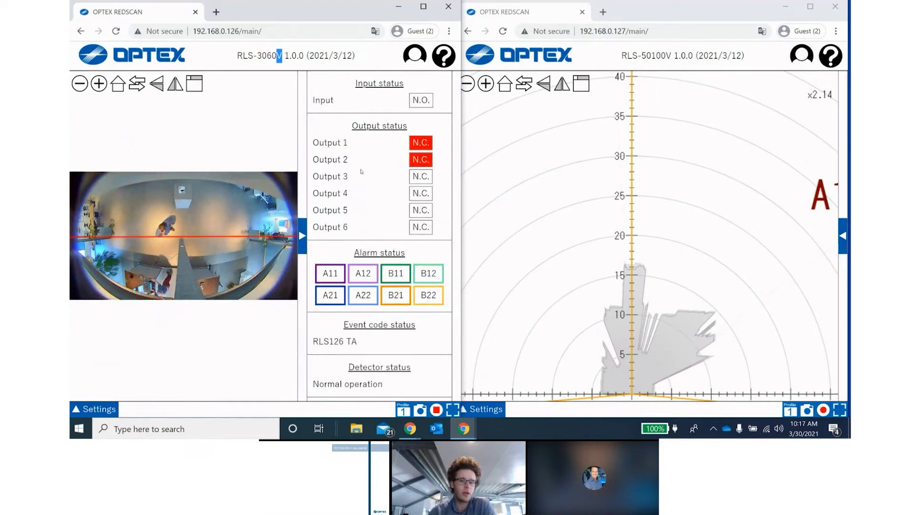
{"action": "left_click", "coordinate": [302, 235]}
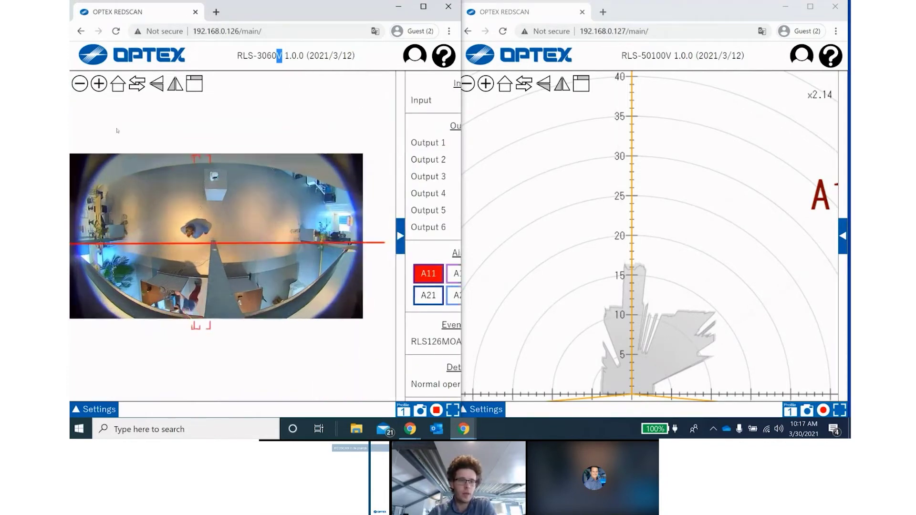
{"action": "left_click", "coordinate": [137, 84]}
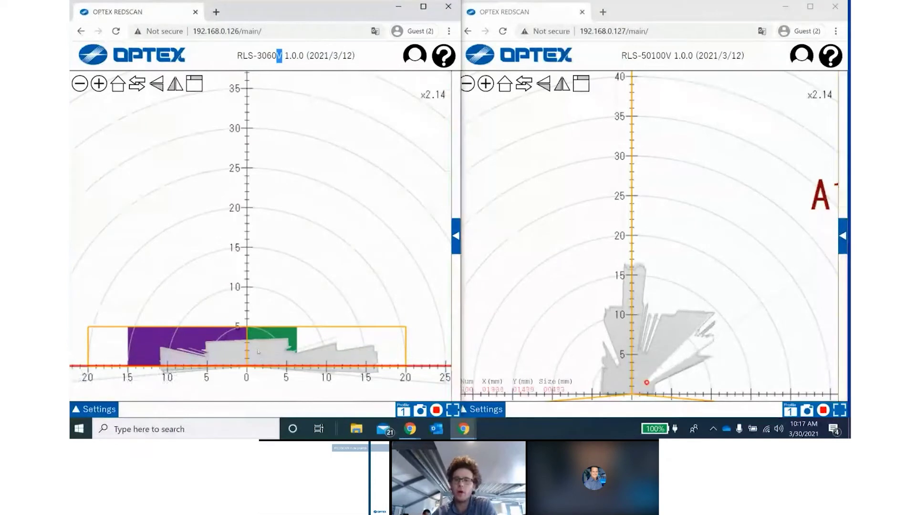
Minimize the RLS-50100V window and open the RLS-3060V settings in a maximized window, with more room for the options.
{"action": "left_click", "coordinate": [785, 7]}
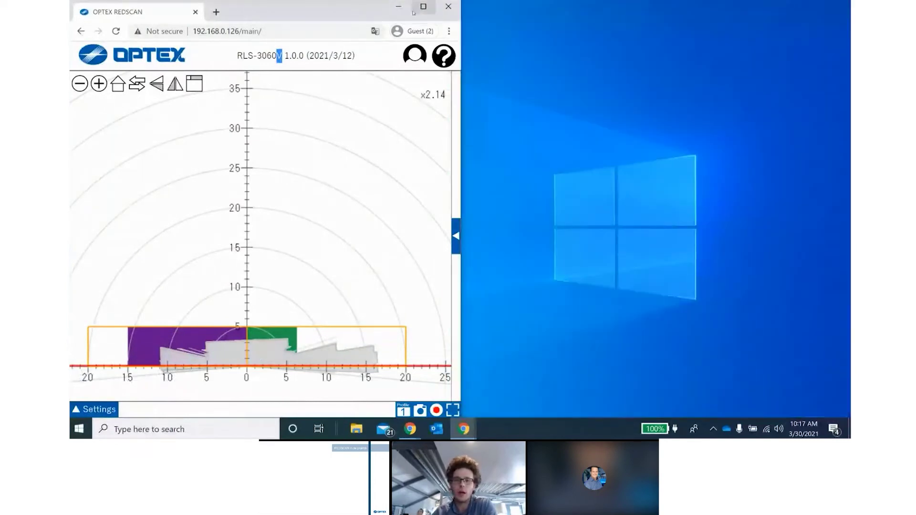
{"action": "left_click", "coordinate": [414, 11]}
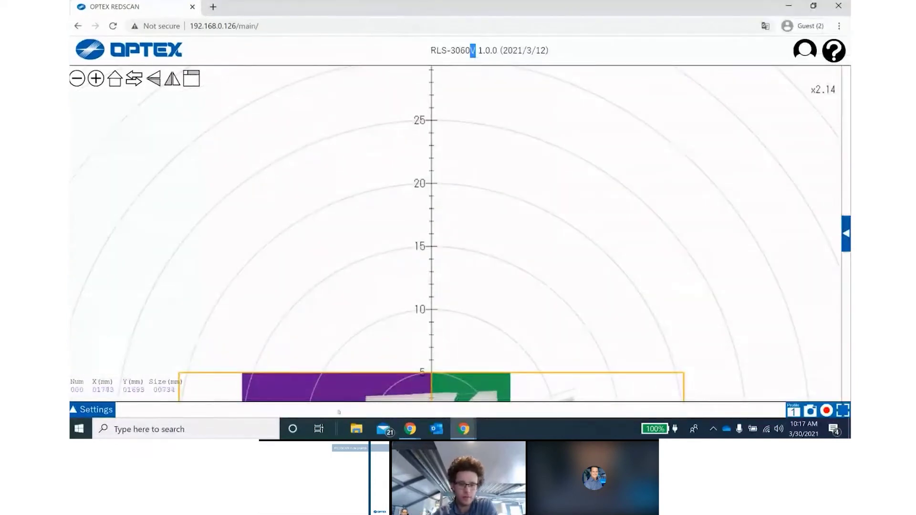
{"action": "left_click_drag", "start_coordinate": [339, 412], "coordinate": [467, 236]}
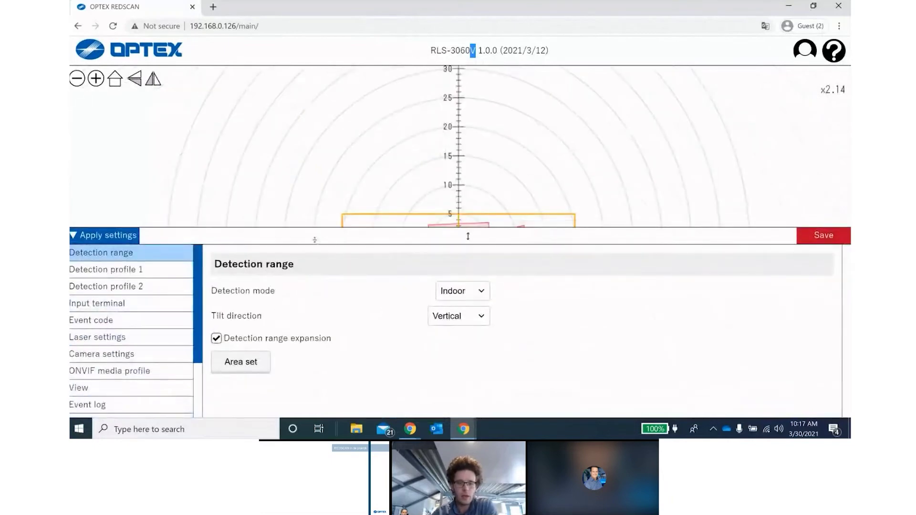
{"action": "left_click_drag", "start_coordinate": [315, 238], "coordinate": [314, 195]}
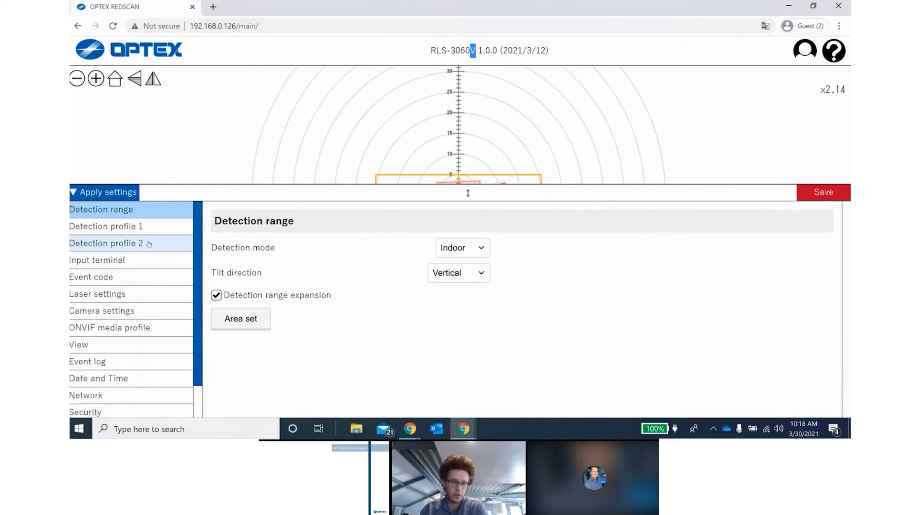
Open the Area Masking / Allocating editor of detection profile 1 and accept the existing area allocation.
{"action": "left_click", "coordinate": [161, 227]}
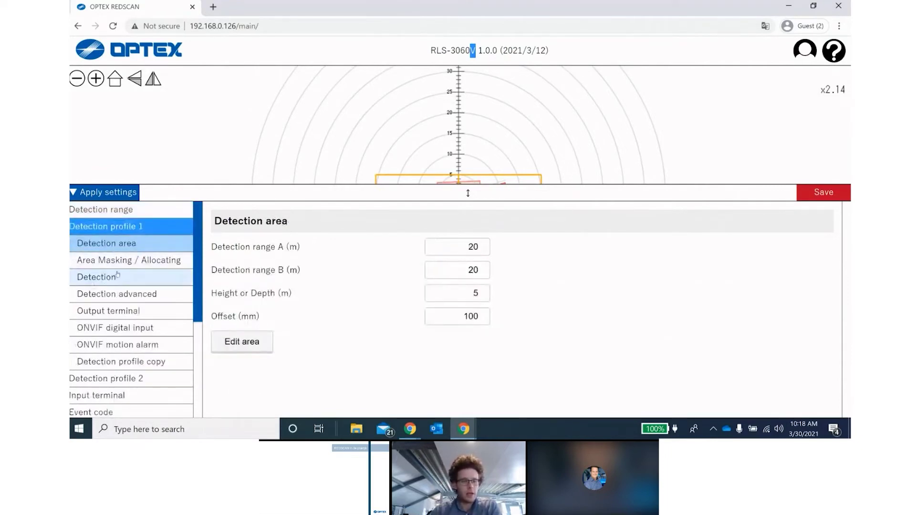
{"action": "left_click", "coordinate": [139, 264]}
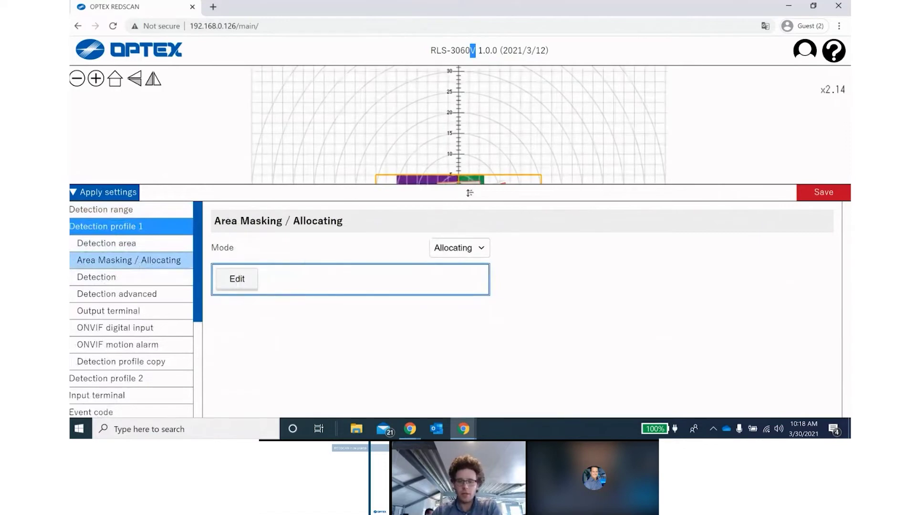
{"action": "left_click_drag", "start_coordinate": [469, 193], "coordinate": [468, 270]}
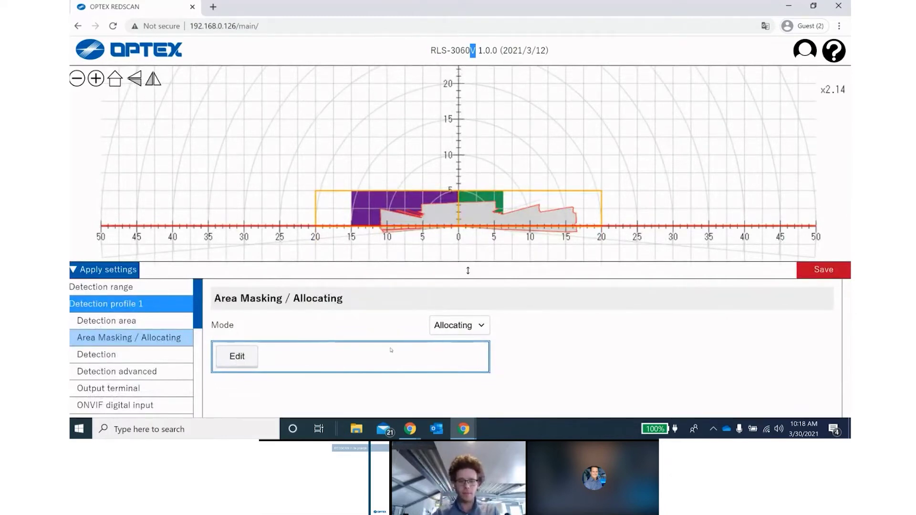
{"action": "left_click", "coordinate": [239, 359]}
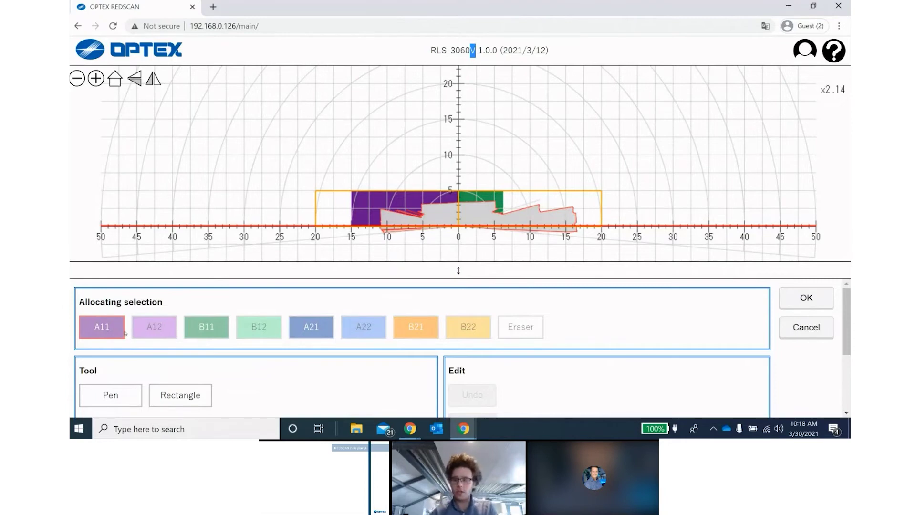
{"action": "left_click", "coordinate": [806, 297]}
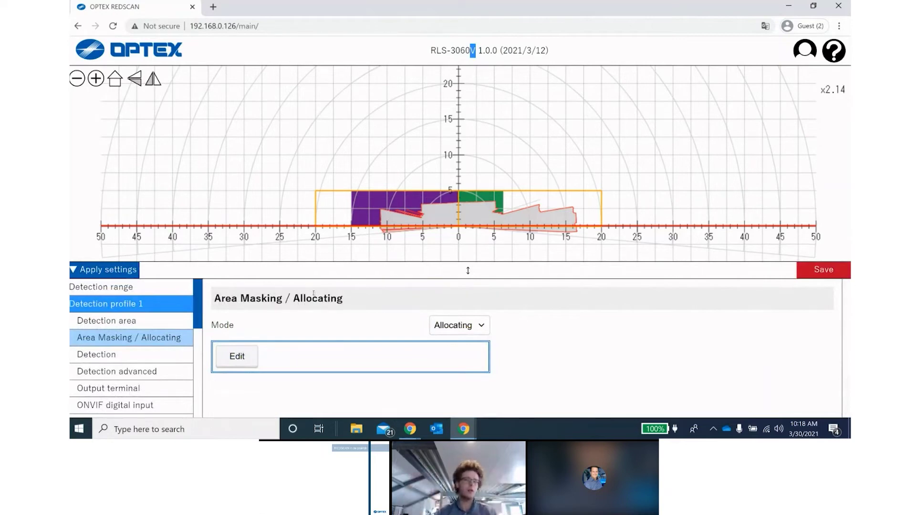
Save the area allocation of detection profile 1 and go to its Detection settings.
{"action": "left_click", "coordinate": [125, 355]}
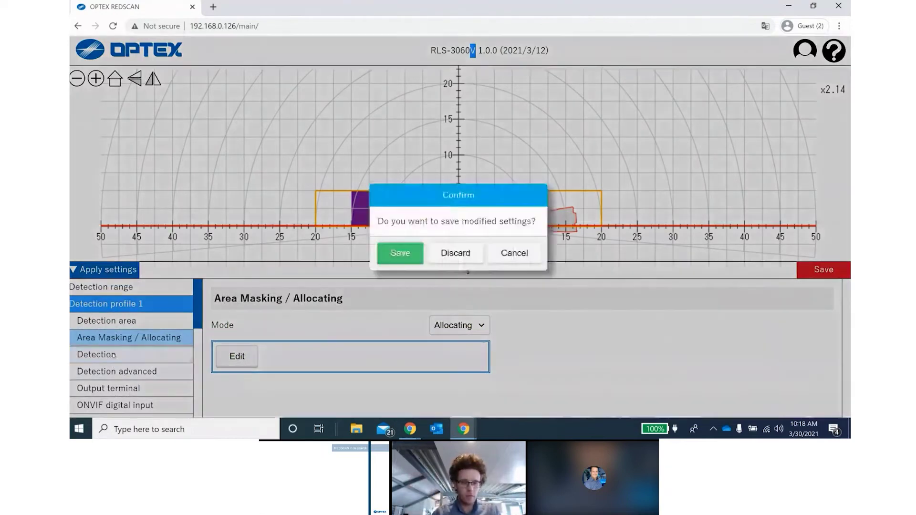
{"action": "left_click", "coordinate": [409, 258]}
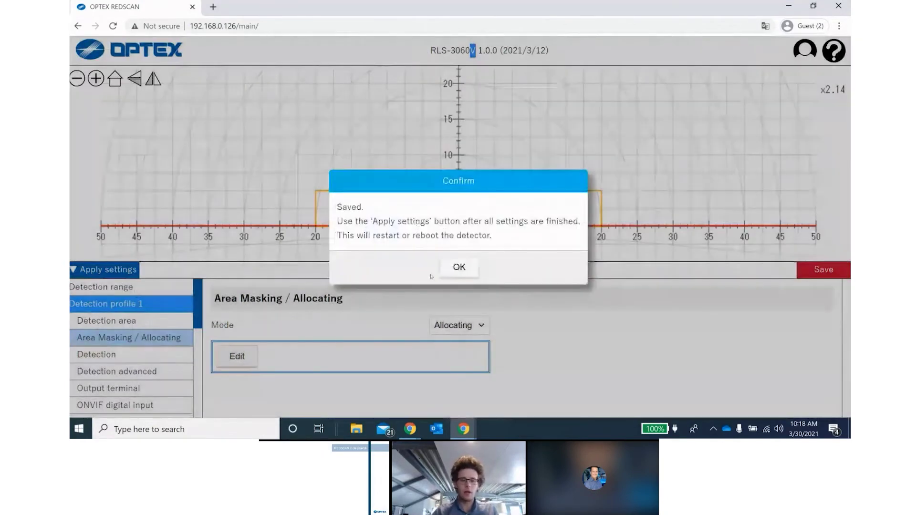
{"action": "left_click", "coordinate": [457, 267]}
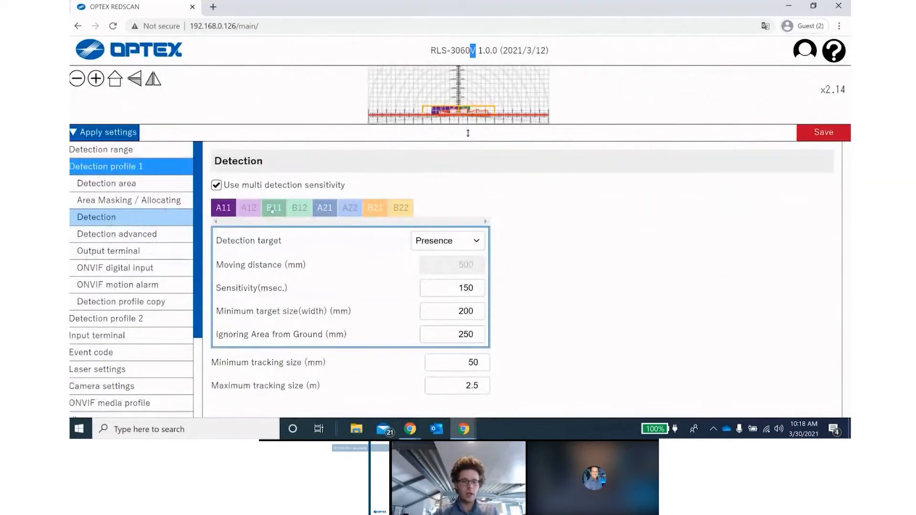
Examine the multi detection sensitivity and tracking size settings of areas B11, B12, A21, A22, B21 and A11.
{"action": "left_click", "coordinate": [272, 210]}
{"action": "double_click", "coordinate": [463, 287]}
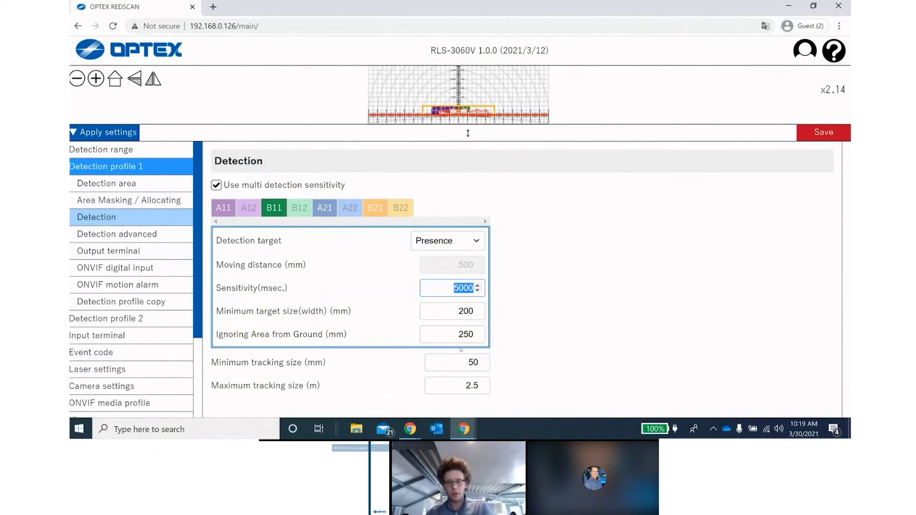
{"action": "double_click", "coordinate": [472, 362]}
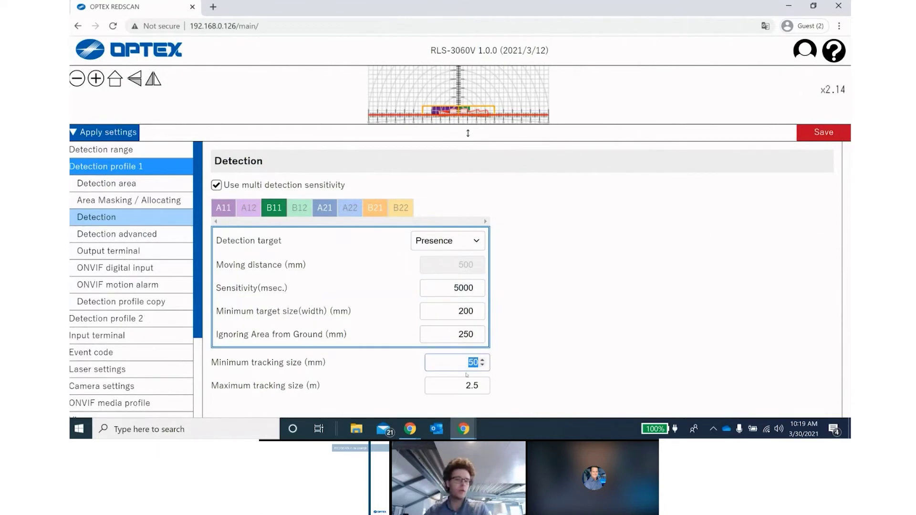
{"action": "left_click", "coordinate": [299, 210]}
{"action": "left_click", "coordinate": [334, 210]}
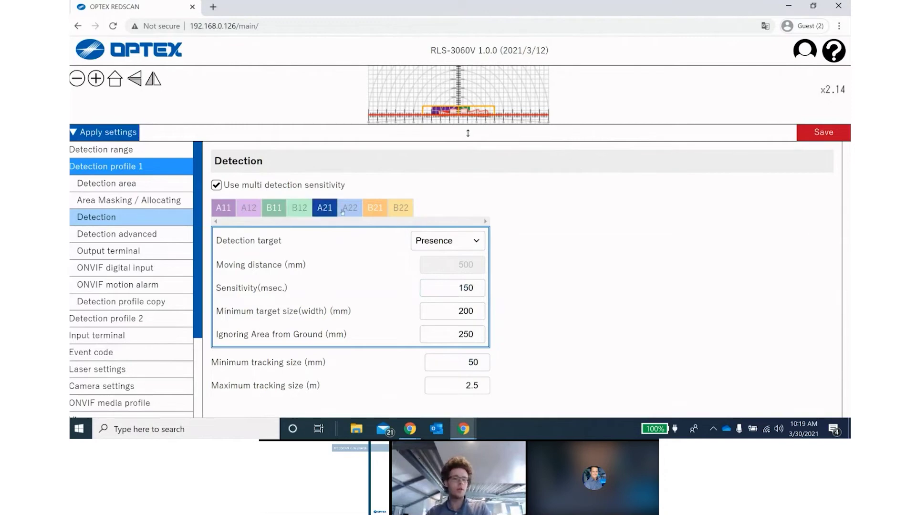
{"action": "left_click", "coordinate": [356, 210]}
{"action": "left_click", "coordinate": [375, 210]}
{"action": "left_click", "coordinate": [227, 208]}
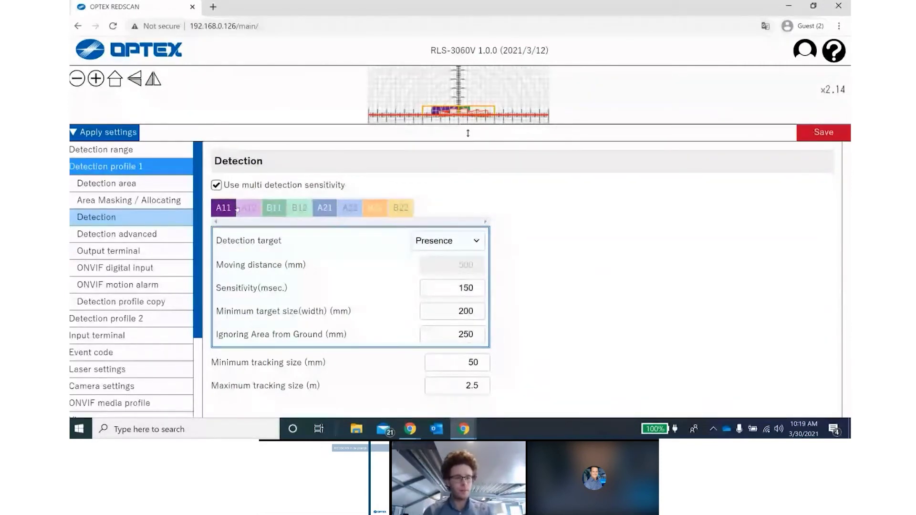
Examine the advanced detection settings of profile 1, including auto area adjustment, anti-masking, anti-rotating and soiling of laser window.
{"action": "left_click", "coordinate": [149, 236]}
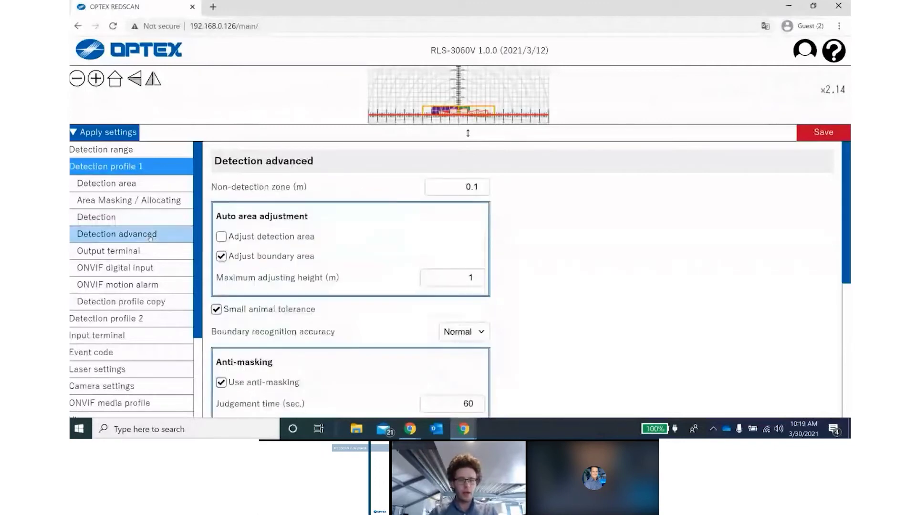
{"action": "scroll", "coordinate": [829, 218], "scroll_direction": "down", "scroll_amount": 1}
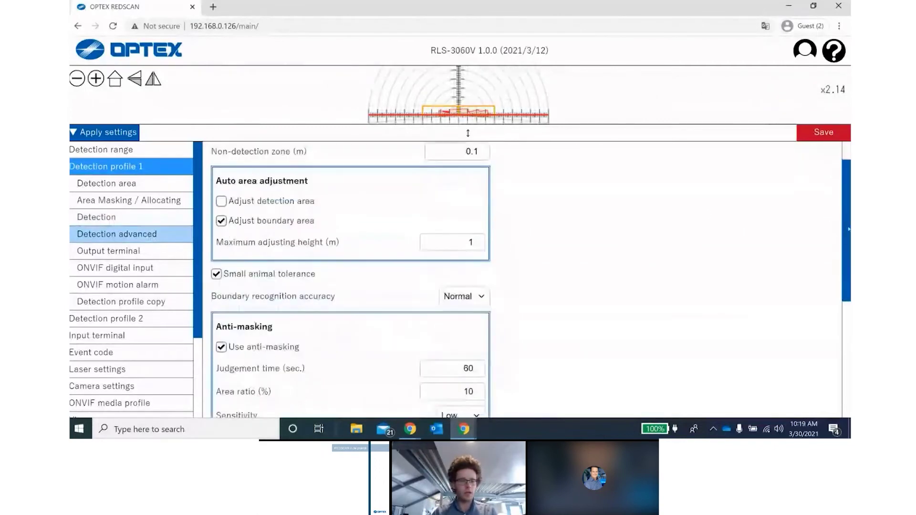
{"action": "scroll", "coordinate": [350, 279], "scroll_direction": "down", "scroll_amount": 5}
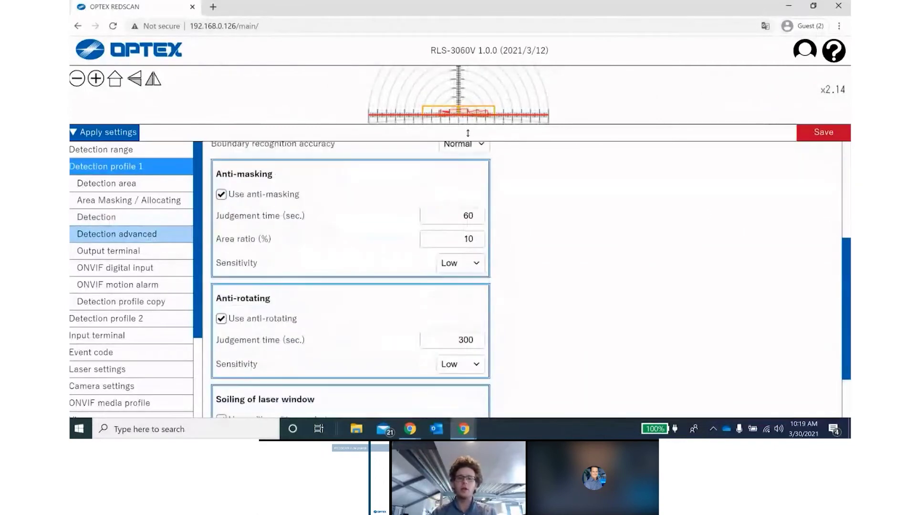
{"action": "scroll", "coordinate": [351, 279], "scroll_direction": "down", "scroll_amount": 2}
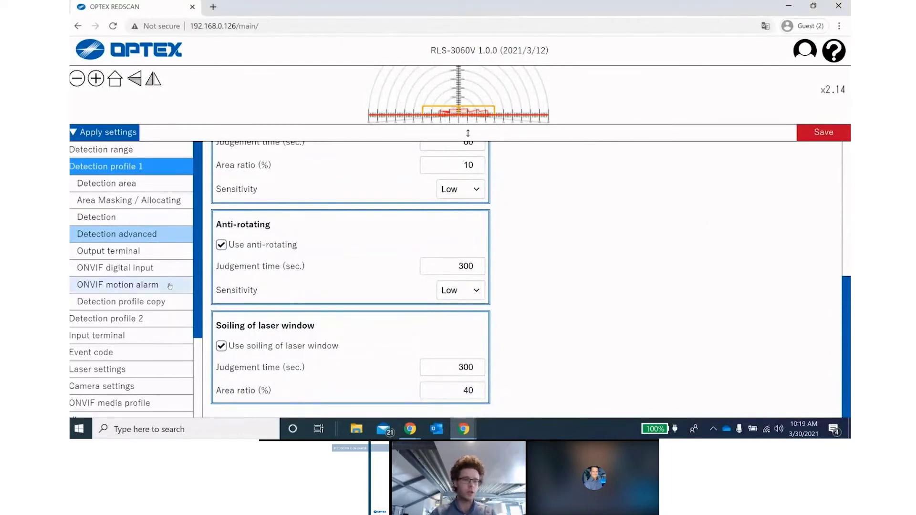
Examine the terminal assignments of Outputs 1, 2, 3, 5 and 6, and discard any changes on moving to the ONVIF digital input settings.
{"action": "left_click", "coordinate": [115, 258]}
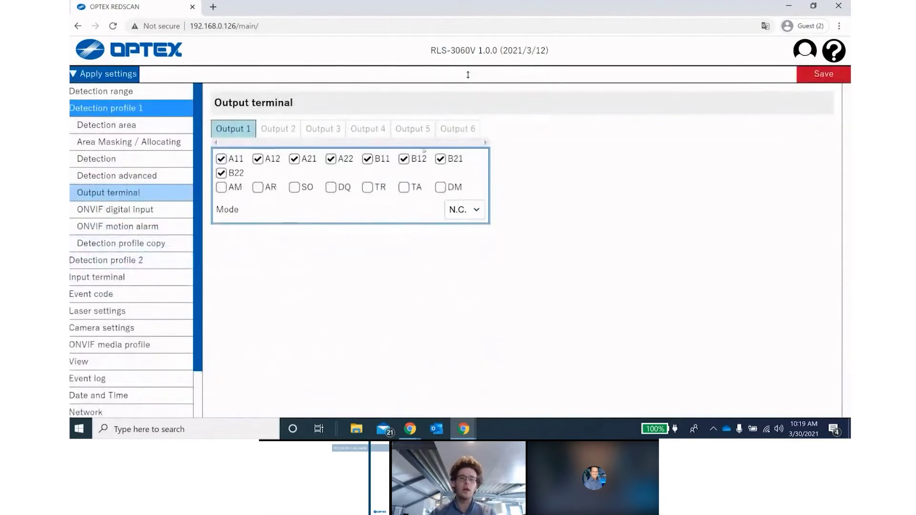
{"action": "left_click", "coordinate": [222, 188]}
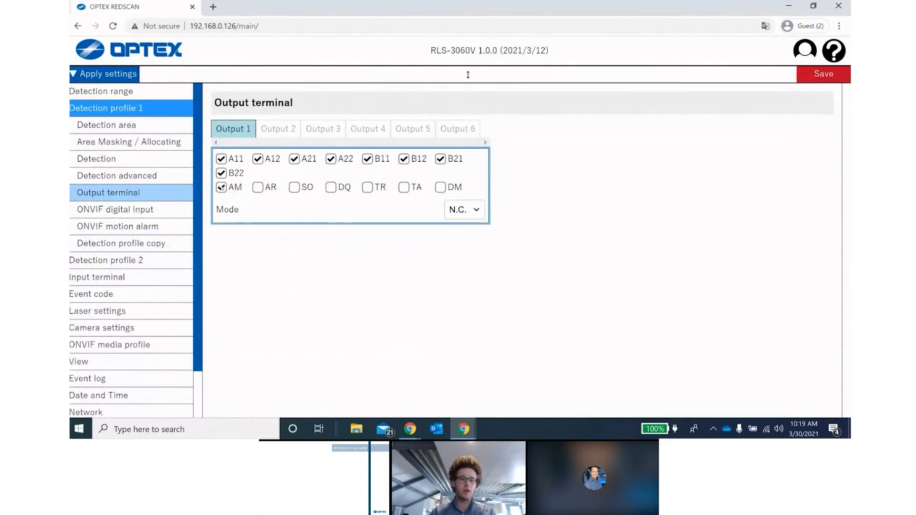
{"action": "left_click", "coordinate": [222, 188]}
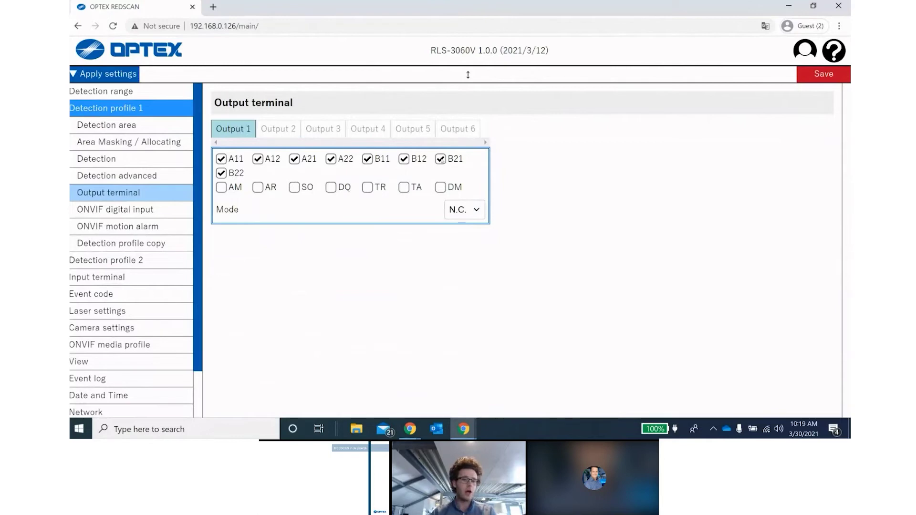
{"action": "left_click", "coordinate": [335, 134]}
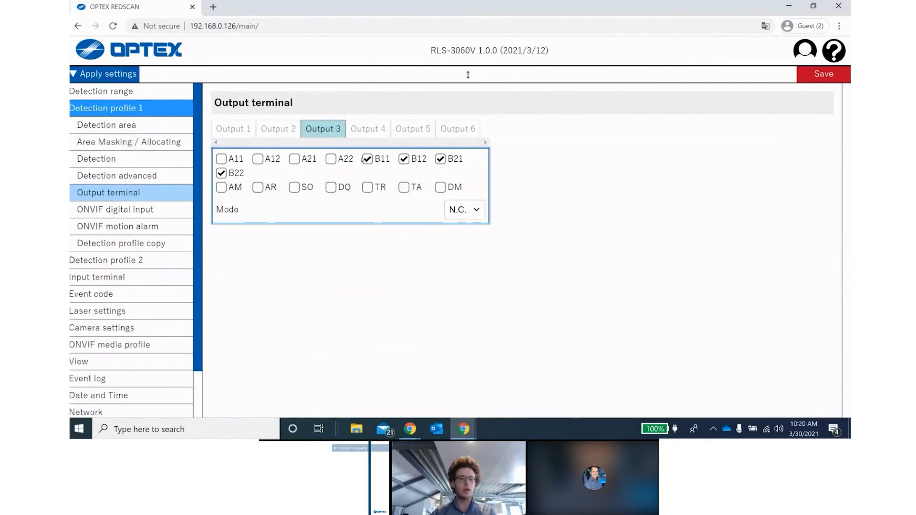
{"action": "left_click", "coordinate": [277, 134]}
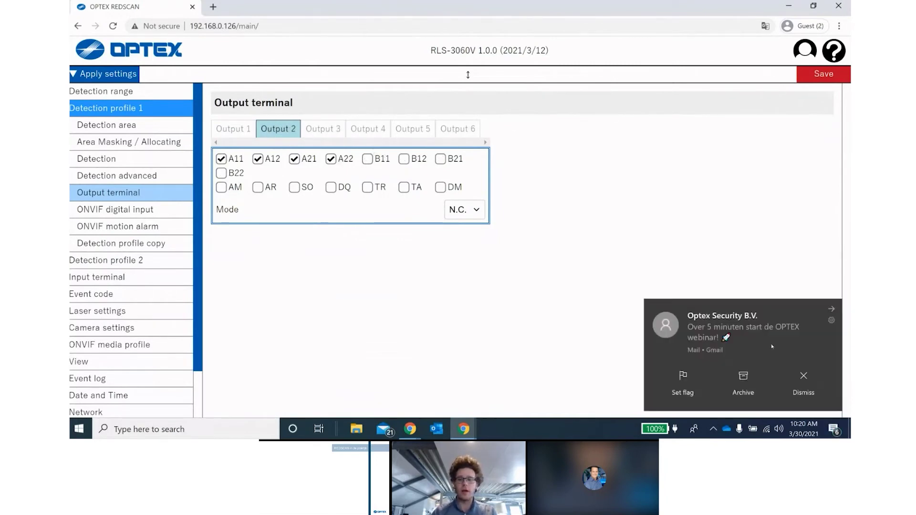
{"action": "left_click", "coordinate": [422, 134]}
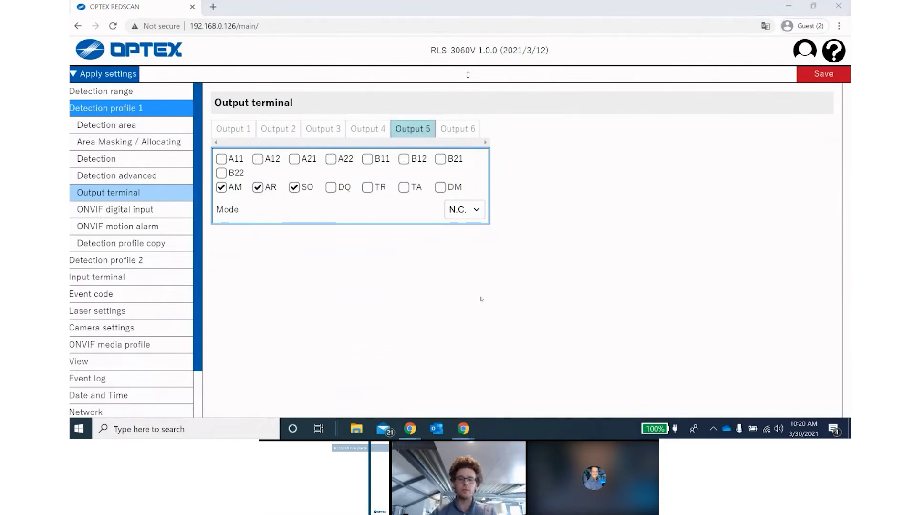
{"action": "left_click", "coordinate": [464, 130]}
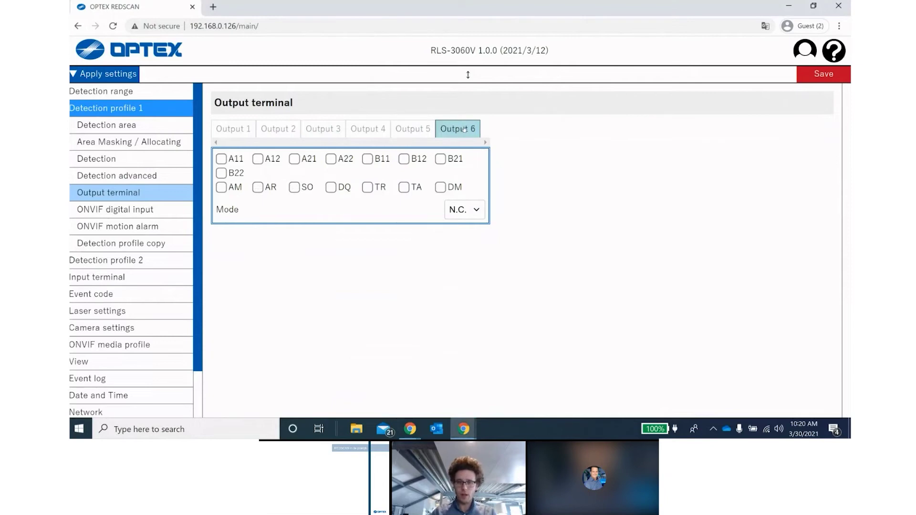
{"action": "left_click", "coordinate": [472, 207]}
{"action": "left_click", "coordinate": [473, 207]}
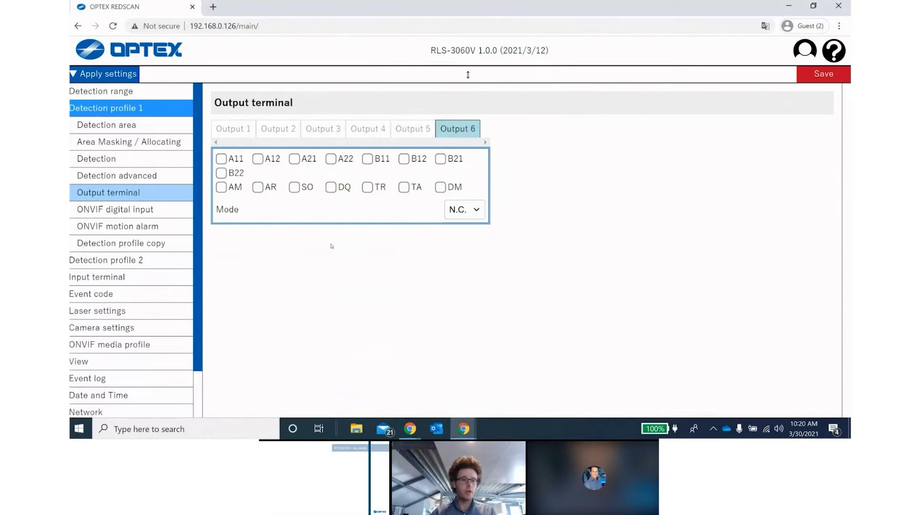
{"action": "left_click", "coordinate": [87, 209]}
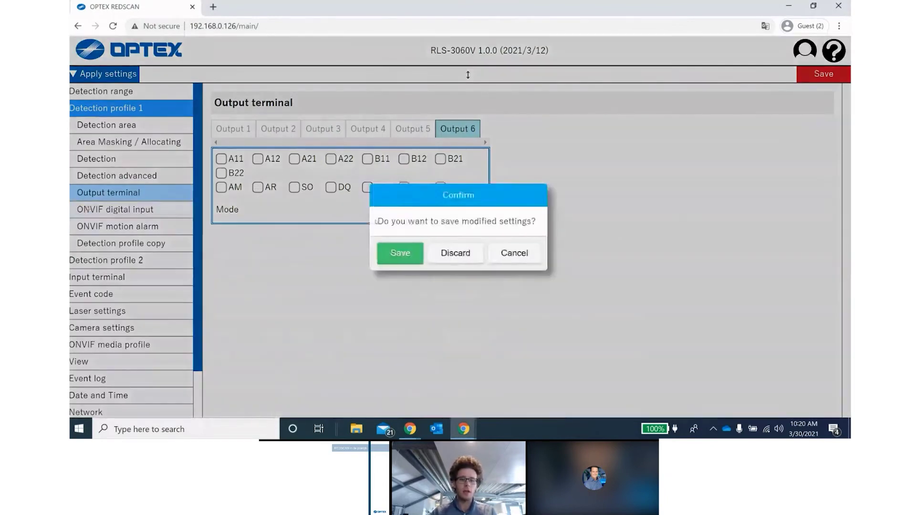
{"action": "left_click", "coordinate": [436, 254]}
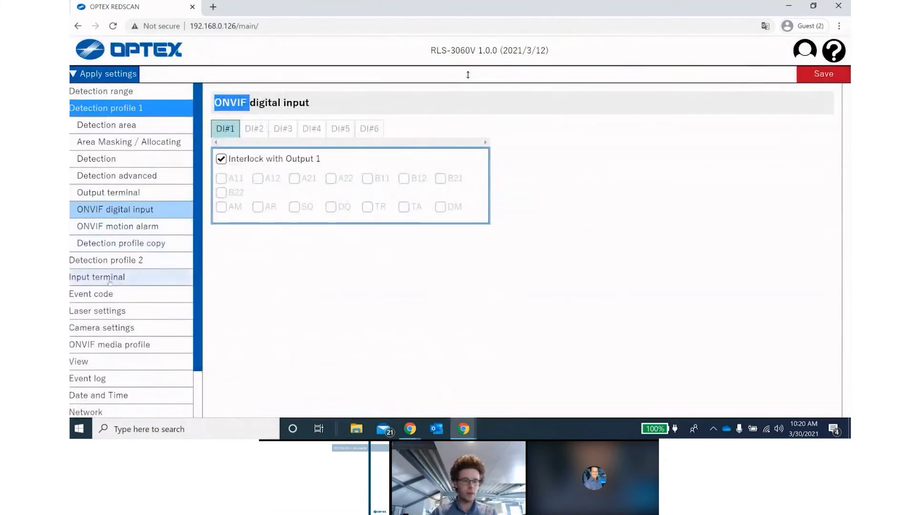
Review the Input terminal settings and open the options for copying detection profile 1 settings to profile 2.
{"action": "left_click", "coordinate": [87, 278]}
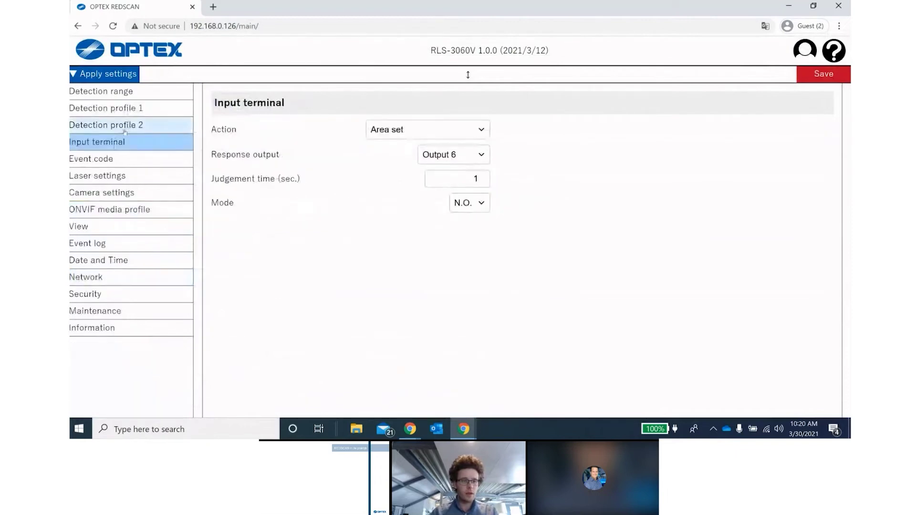
{"action": "left_click", "coordinate": [131, 110]}
{"action": "left_click", "coordinate": [121, 301]}
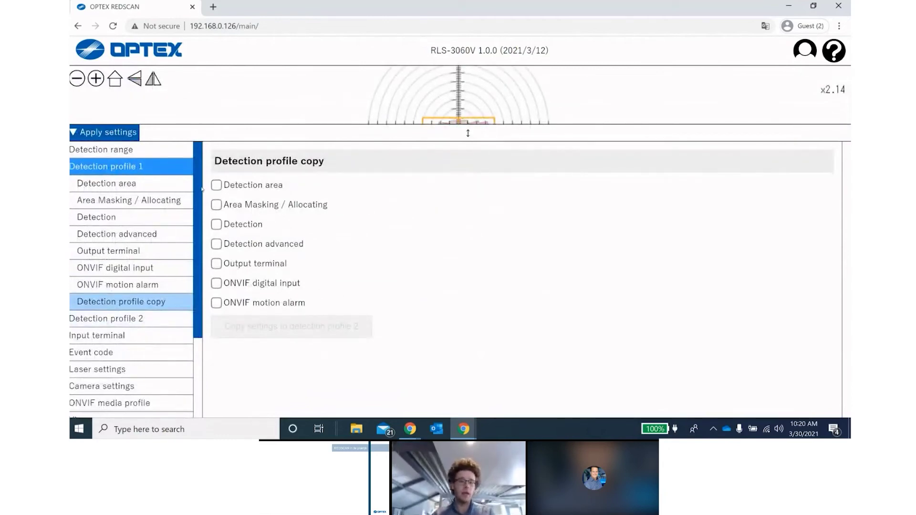
Select Detection area, Area Masking / Allocating and Detection as the profile 1 settings to copy to profile 2.
{"action": "left_click", "coordinate": [216, 185]}
{"action": "left_click", "coordinate": [216, 205]}
{"action": "left_click", "coordinate": [216, 224]}
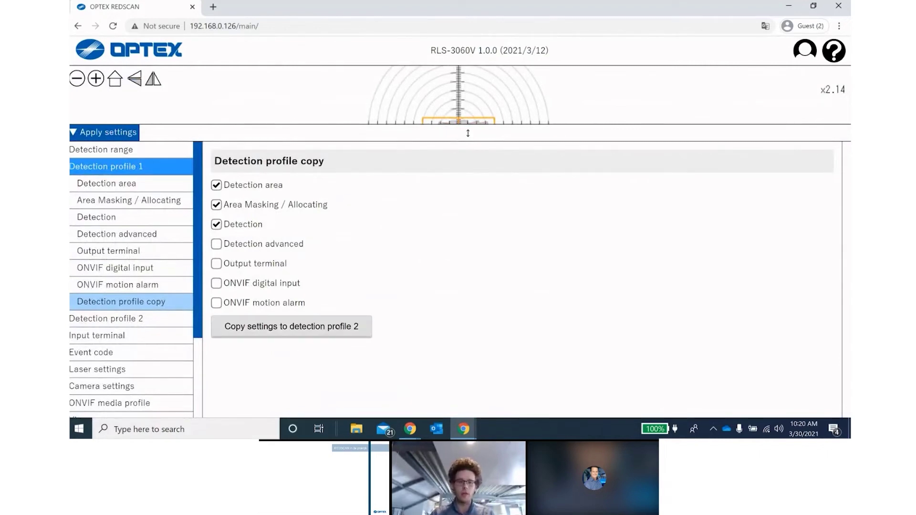
Review the Input terminal's action options and judgement time.
{"action": "left_click", "coordinate": [97, 335]}
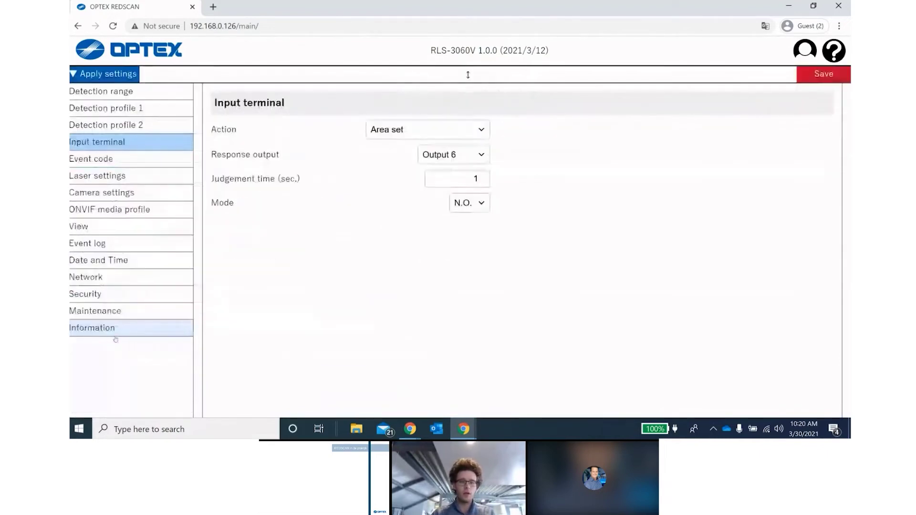
{"action": "left_click", "coordinate": [421, 132]}
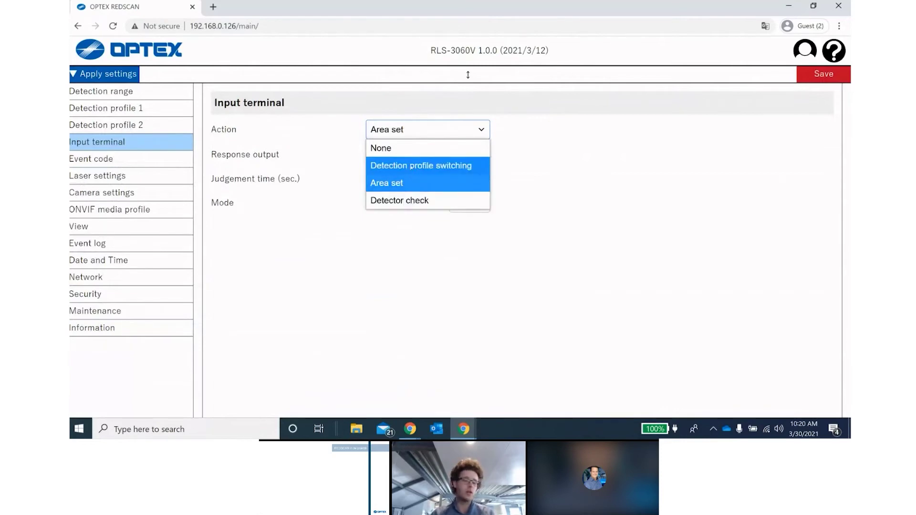
{"action": "left_click", "coordinate": [431, 225]}
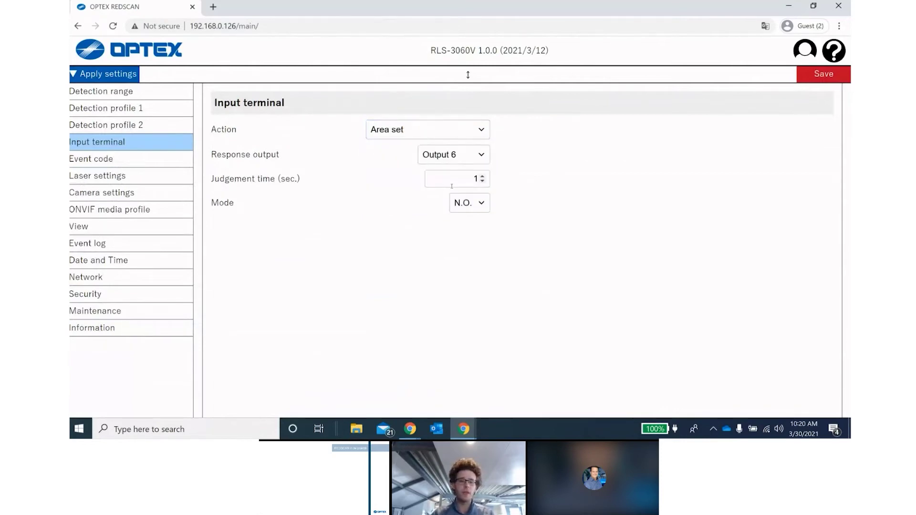
{"action": "key", "text": "Tab"}
{"action": "key", "text": "Tab"}
{"action": "left_click", "coordinate": [353, 243]}
{"action": "double_click", "coordinate": [453, 186]}
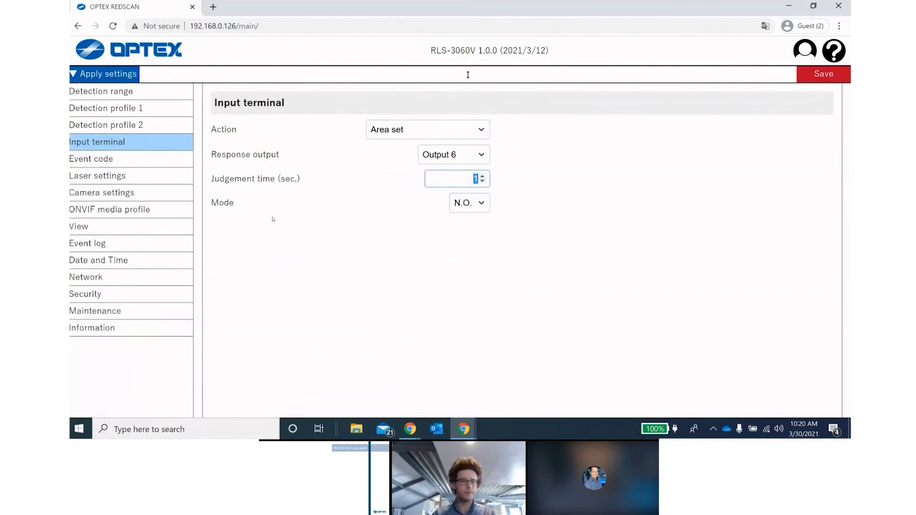
Review the Event code settings and the Laser settings, including the window heater and area set mode.
{"action": "left_click", "coordinate": [115, 160]}
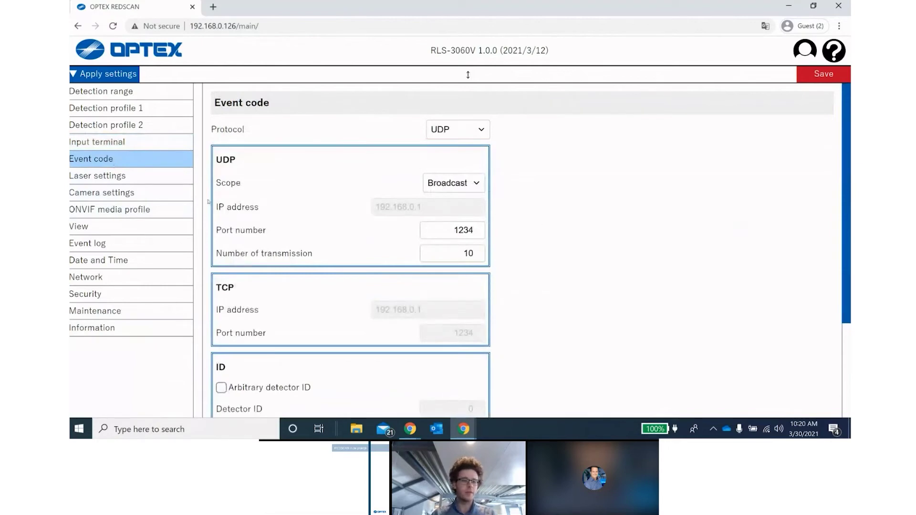
{"action": "left_click", "coordinate": [117, 177]}
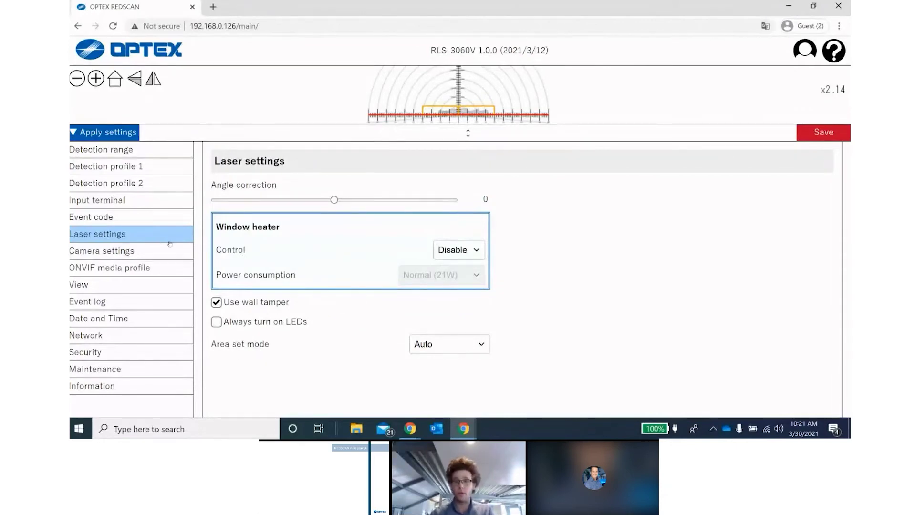
Examine the camera's image adjustment settings, from brightness to day/night switch and flicker correction, with the camera preview enlarged.
{"action": "left_click", "coordinate": [114, 251]}
{"action": "left_click_drag", "start_coordinate": [468, 133], "coordinate": [468, 205]}
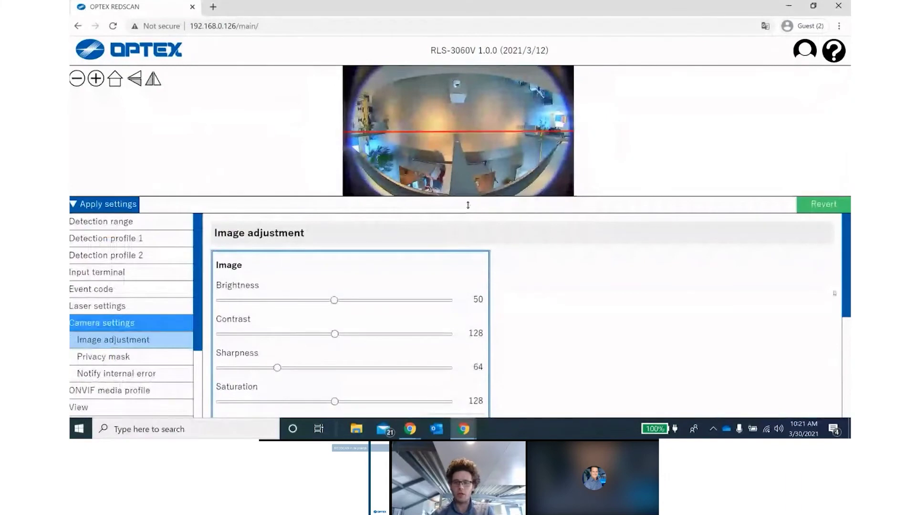
{"action": "scroll", "coordinate": [835, 293], "scroll_direction": "down", "scroll_amount": 3}
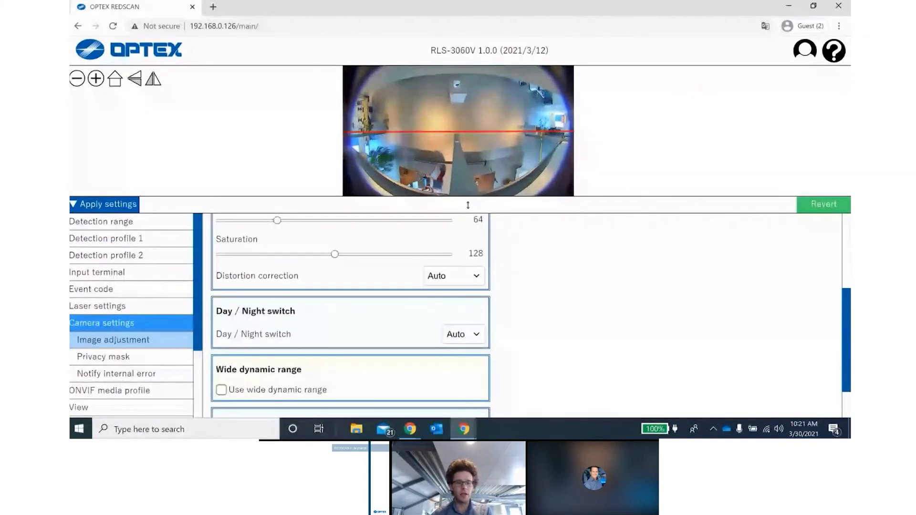
{"action": "scroll", "coordinate": [848, 406], "scroll_direction": "down", "scroll_amount": 1}
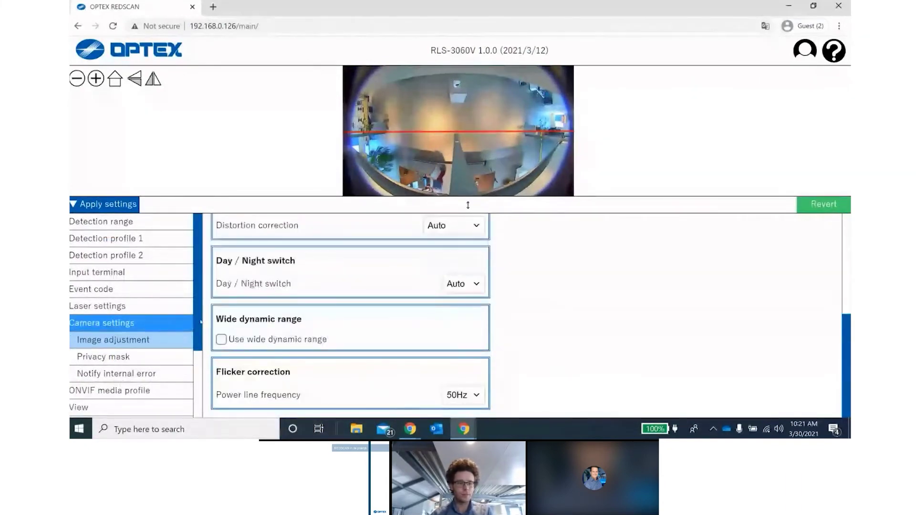
{"action": "scroll", "coordinate": [201, 322], "scroll_direction": "down", "scroll_amount": 2}
Add a black privacy mask over the plants on the left side of the camera image and save it.
{"action": "left_click", "coordinate": [143, 306]}
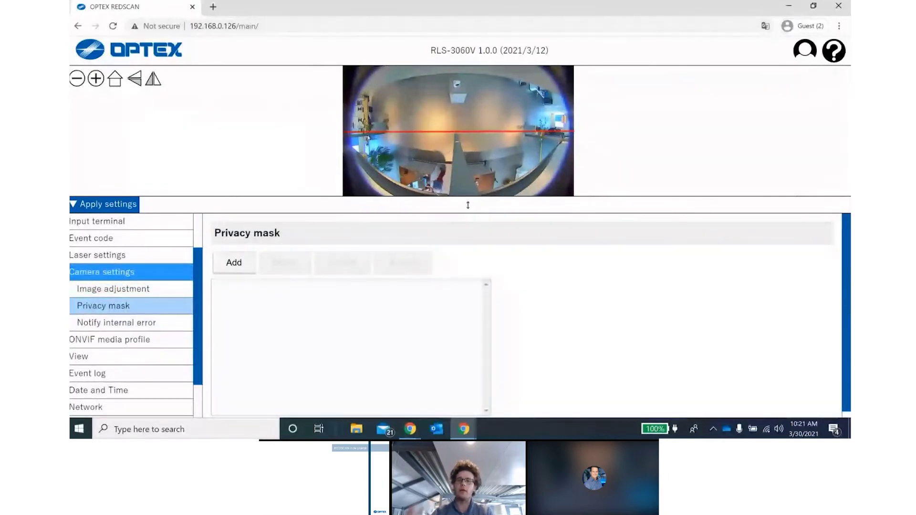
{"action": "left_click", "coordinate": [235, 257]}
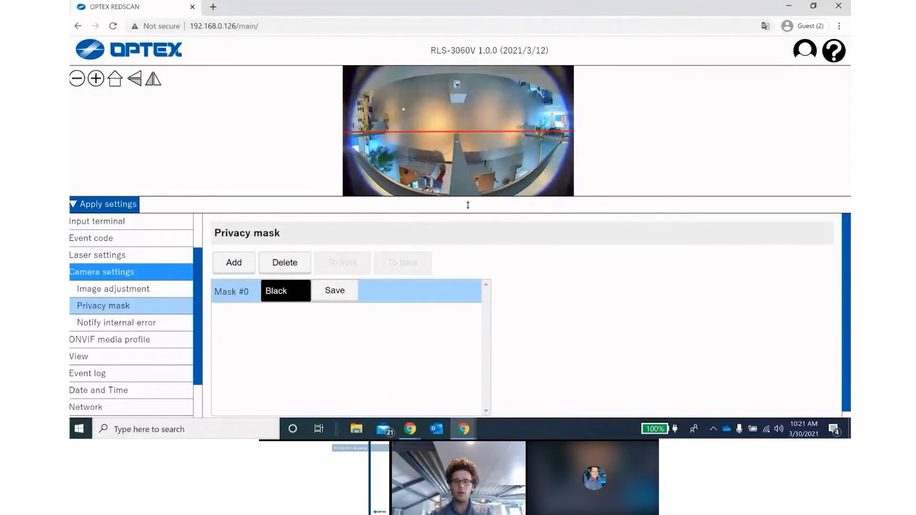
{"action": "left_click", "coordinate": [334, 290]}
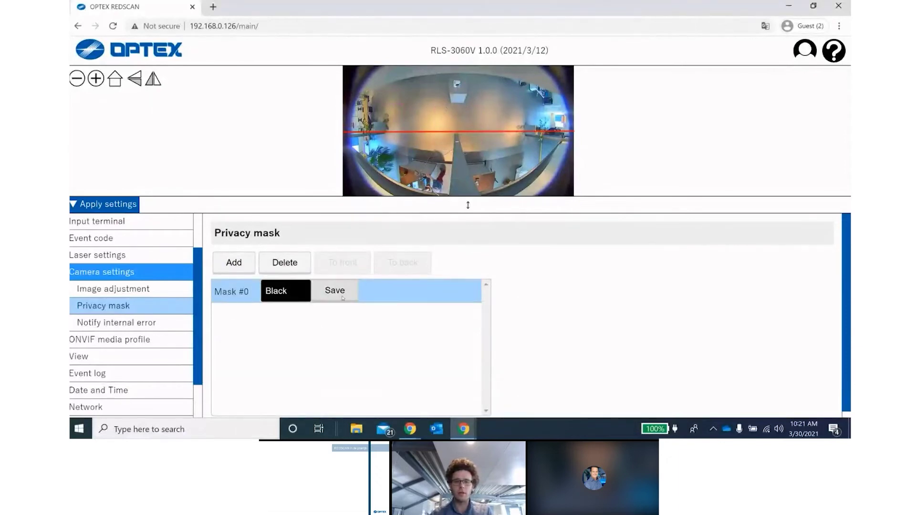
{"action": "left_click", "coordinate": [438, 257]}
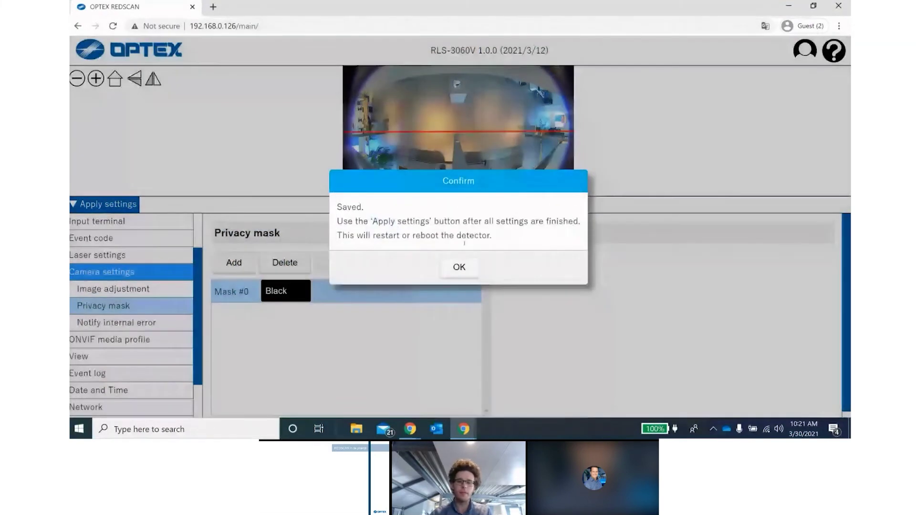
{"action": "left_click", "coordinate": [458, 265]}
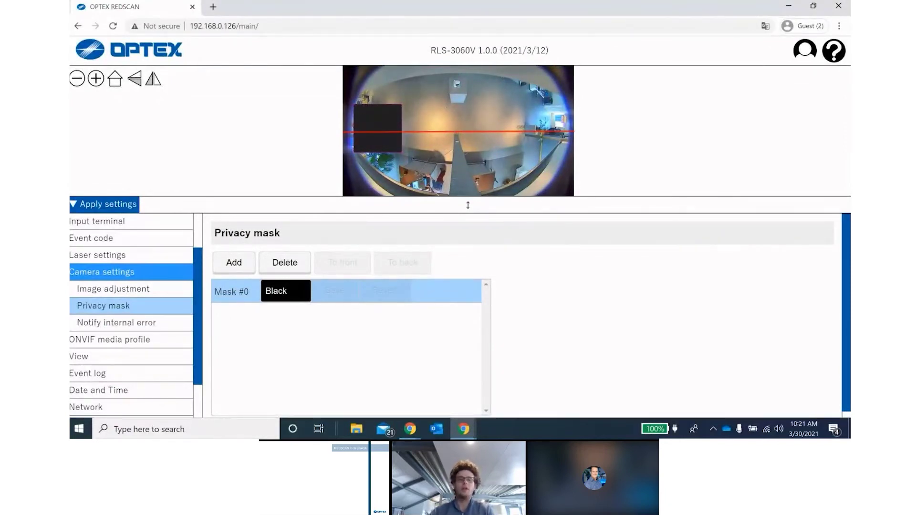
Review the basic TCP/IP settings and the available IPv4 configuration modes.
{"action": "scroll", "coordinate": [203, 337], "scroll_direction": "down", "scroll_amount": 1}
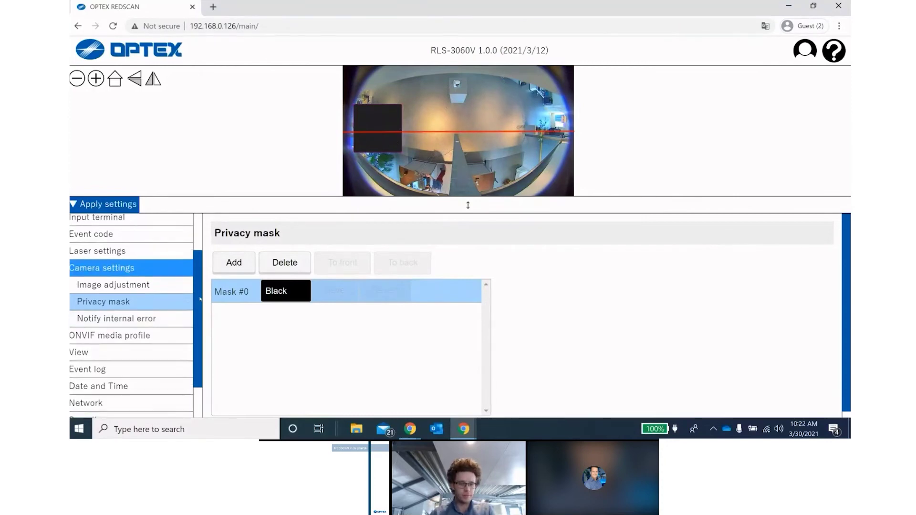
{"action": "left_click", "coordinate": [117, 359]}
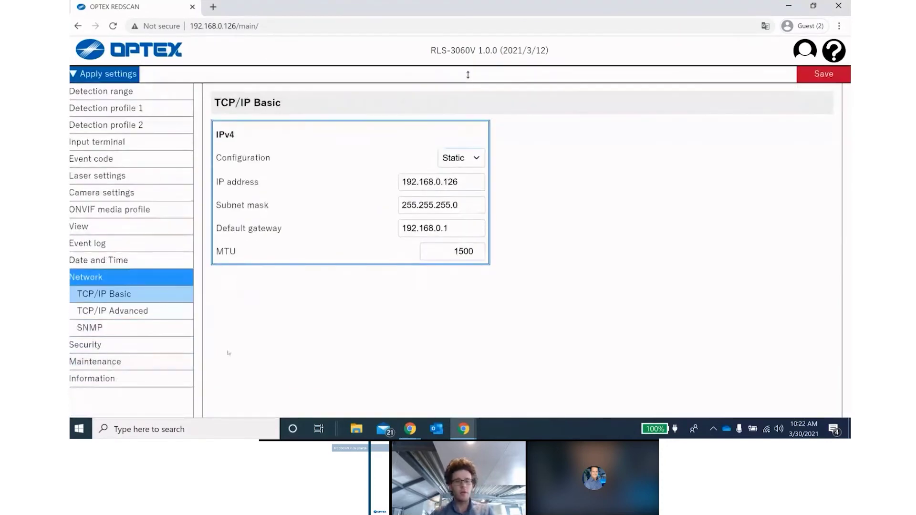
{"action": "left_click", "coordinate": [456, 157]}
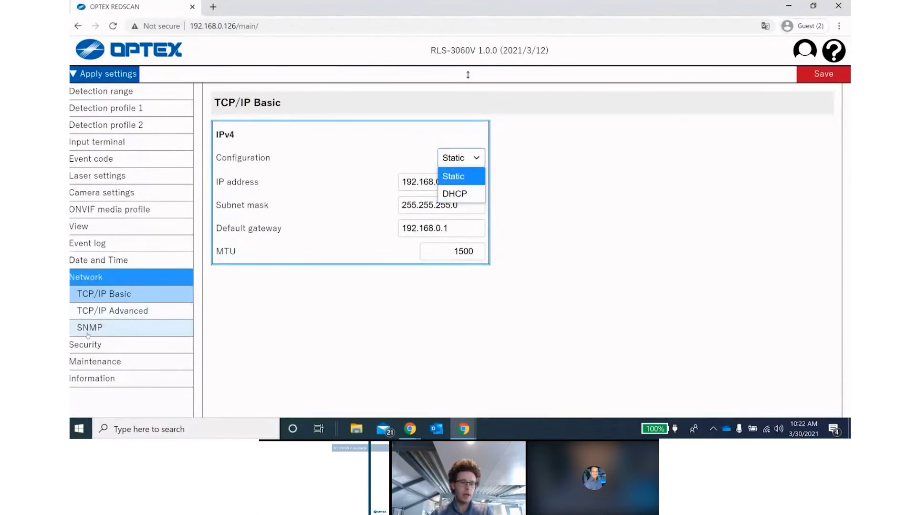
{"action": "left_click", "coordinate": [98, 344]}
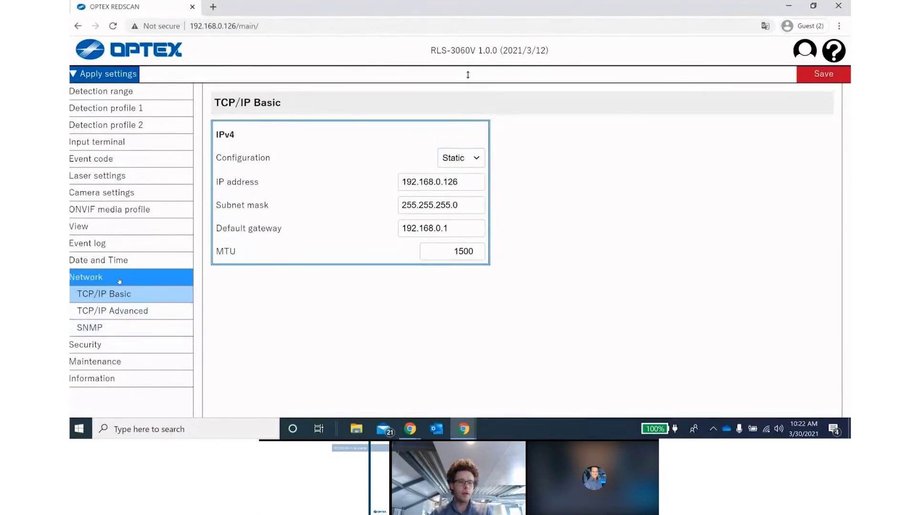
Check the user groups available for a new user, cancel the user setup, and review the system maintenance options.
{"action": "left_click", "coordinate": [97, 344]}
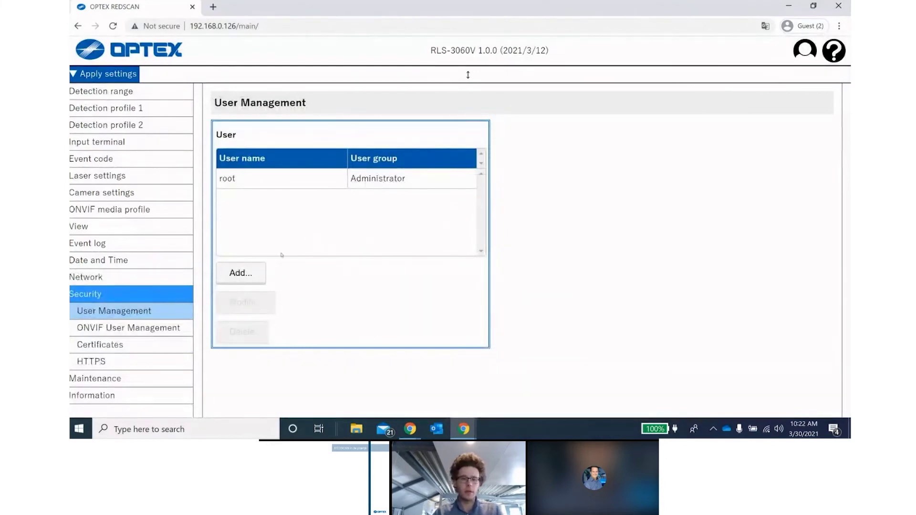
{"action": "left_click", "coordinate": [241, 273]}
{"action": "left_click", "coordinate": [587, 193]}
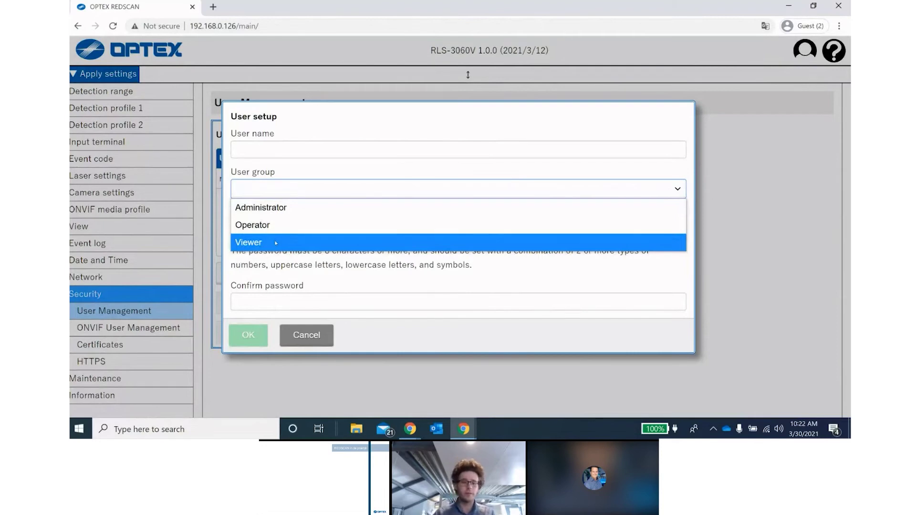
{"action": "left_click", "coordinate": [306, 335]}
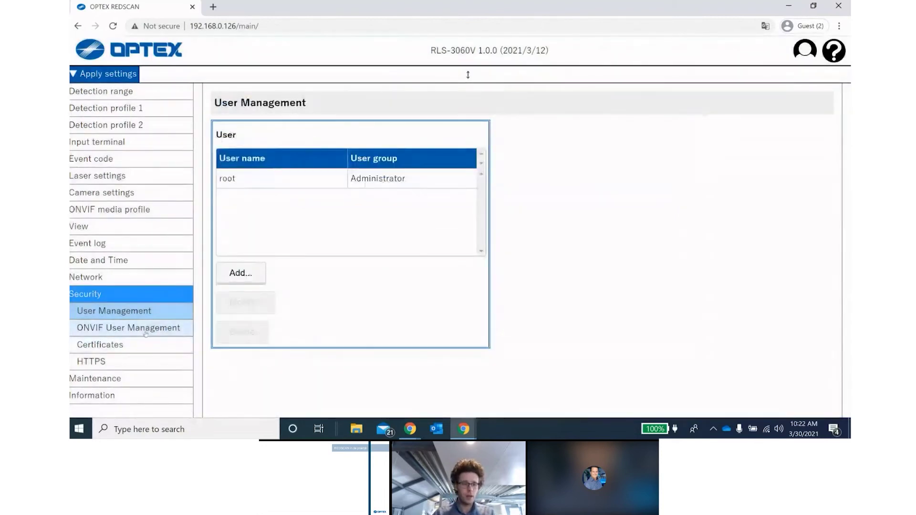
{"action": "left_click", "coordinate": [157, 377]}
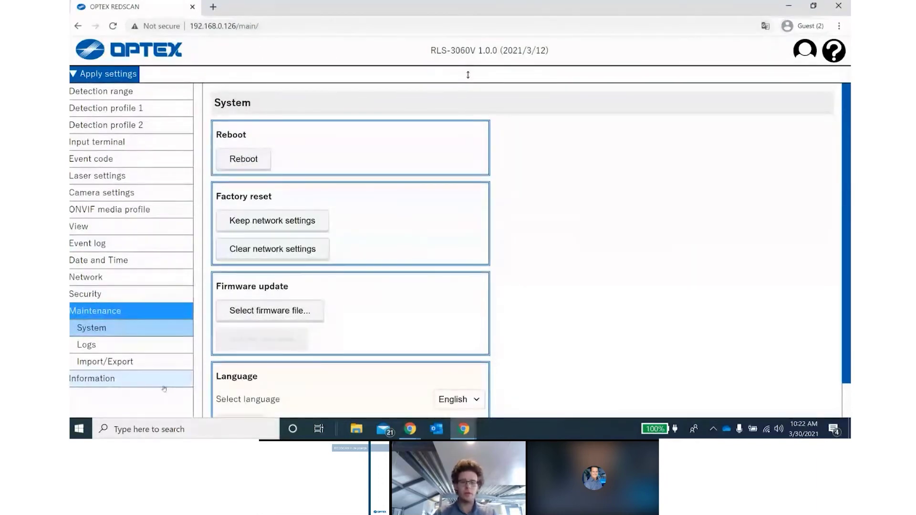
View the profile 1 detection area in an enlarged preview and return to the live monitoring view.
{"action": "left_click", "coordinate": [147, 108]}
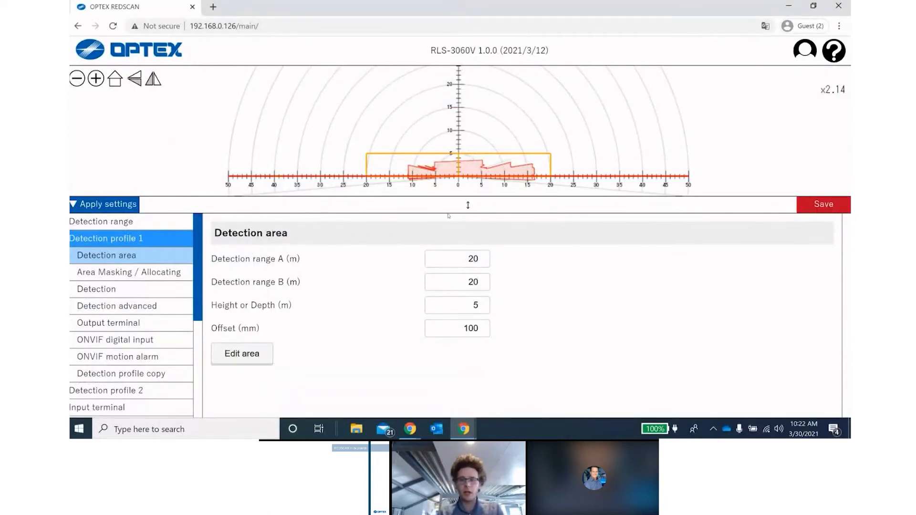
{"action": "left_click_drag", "start_coordinate": [462, 205], "coordinate": [476, 270]}
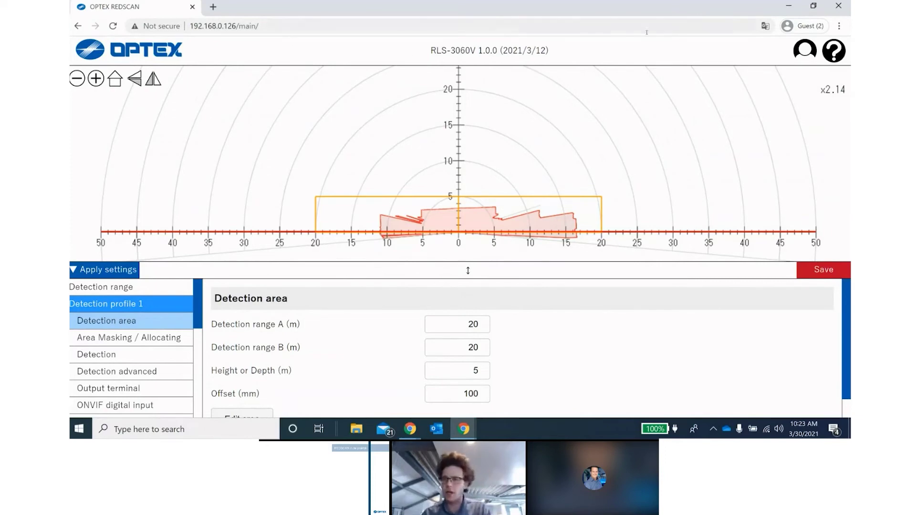
{"action": "left_click", "coordinate": [103, 269]}
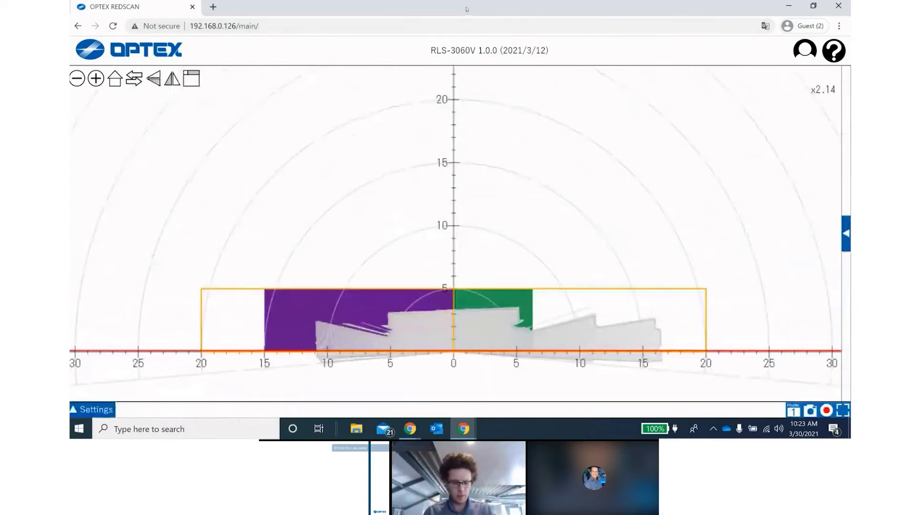
Place the RLS-3060V and RLS-50100V windows side by side, with the RLS-50100V showing its camera image, and enlarge the RLS-3060V plot.
{"action": "key", "text": "super+Left"}
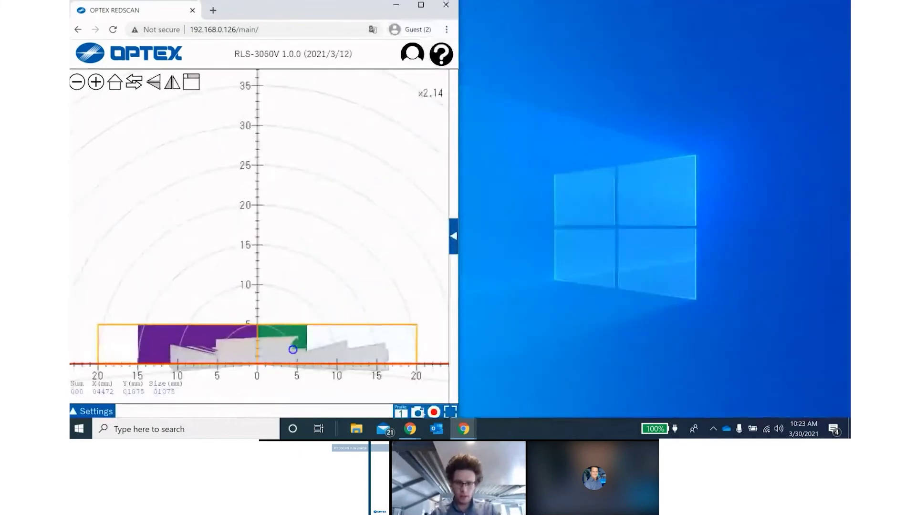
{"action": "mouse_move", "coordinate": [410, 429]}
{"action": "mouse_move", "coordinate": [463, 428]}
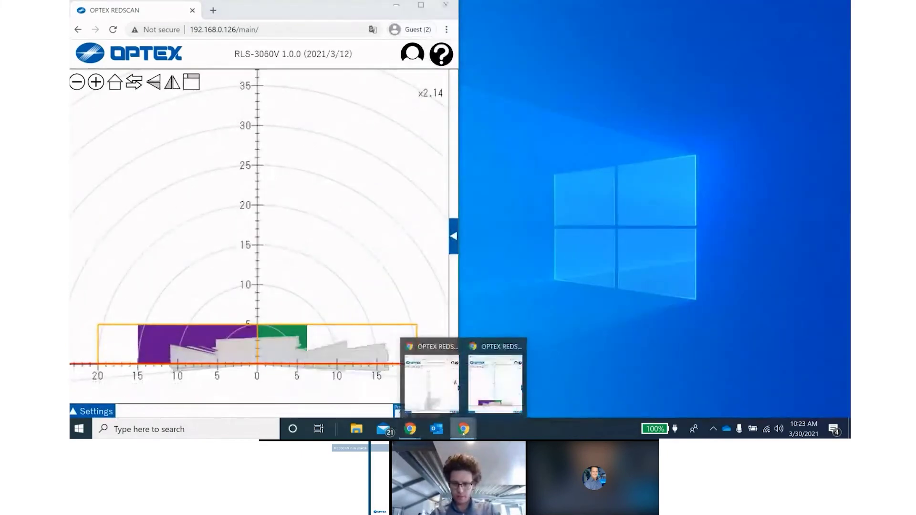
{"action": "left_click", "coordinate": [437, 395]}
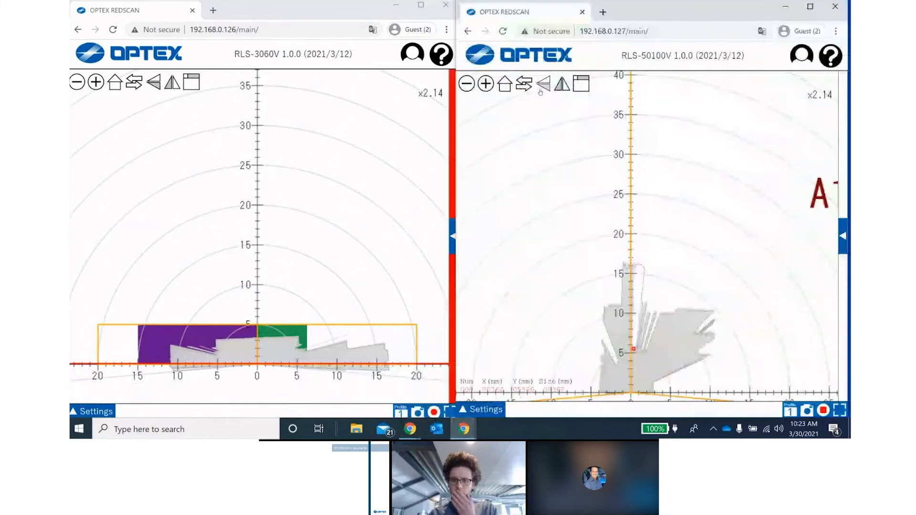
{"action": "left_click", "coordinate": [524, 84]}
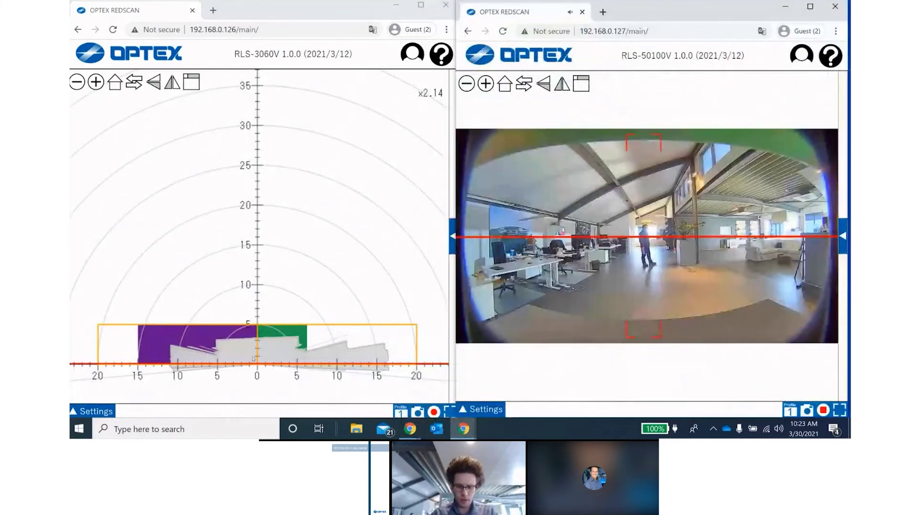
{"action": "scroll", "coordinate": [258, 340], "scroll_direction": "up", "scroll_amount": 5}
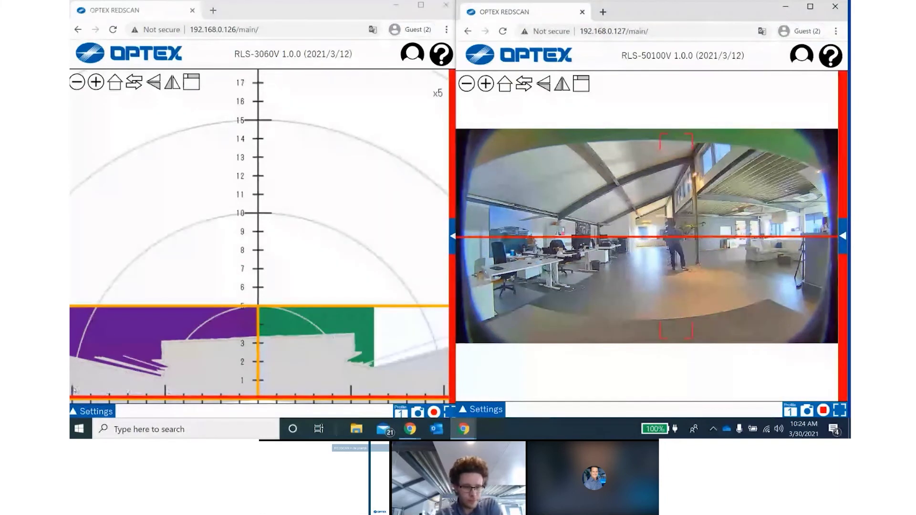
Examine the multi detection sensitivity and tracking size settings of area A11 in detection profile 1 of the RLS-3060V.
{"action": "left_click", "coordinate": [89, 412]}
{"action": "left_click", "coordinate": [91, 412]}
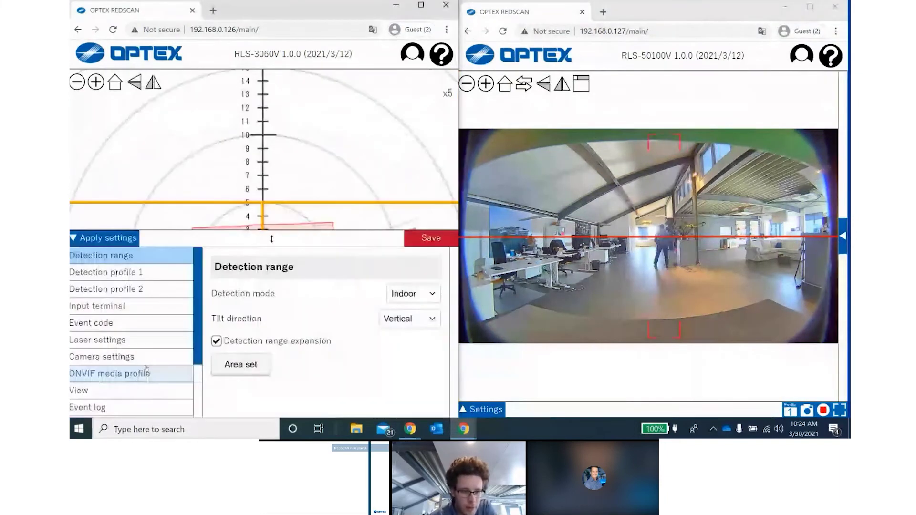
{"action": "left_click", "coordinate": [136, 272]}
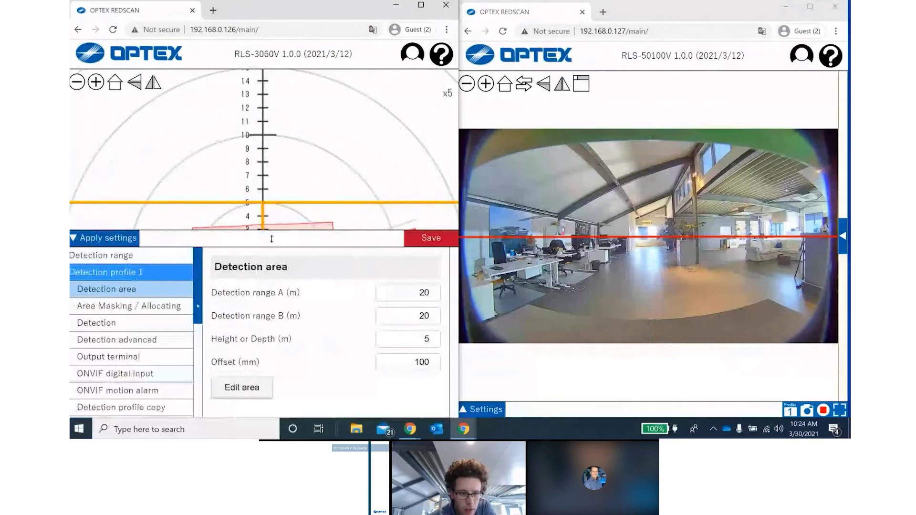
{"action": "left_click", "coordinate": [97, 323]}
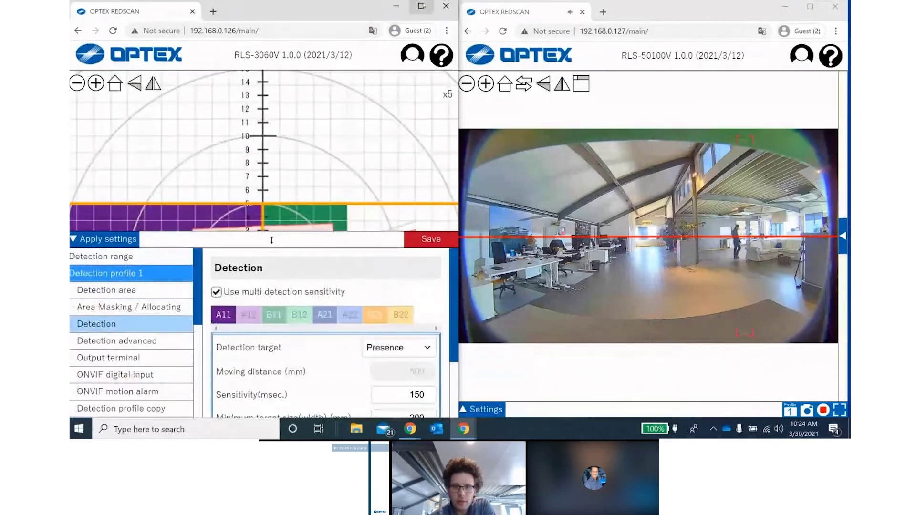
{"action": "left_click_drag", "start_coordinate": [274, 240], "coordinate": [272, 106]}
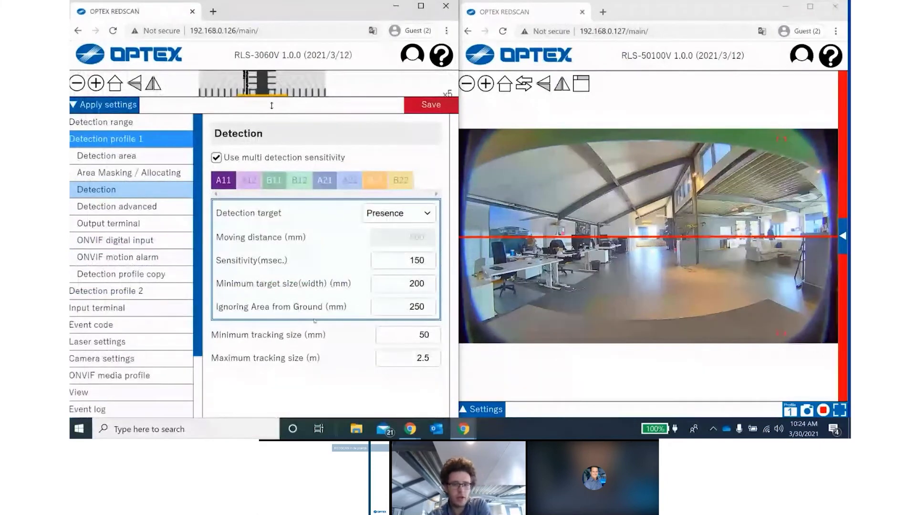
Examine the minimum tracking size and minimum target size, plus the advanced detection settings of detection profile 1 on the RLS-3060V.
{"action": "double_click", "coordinate": [402, 339]}
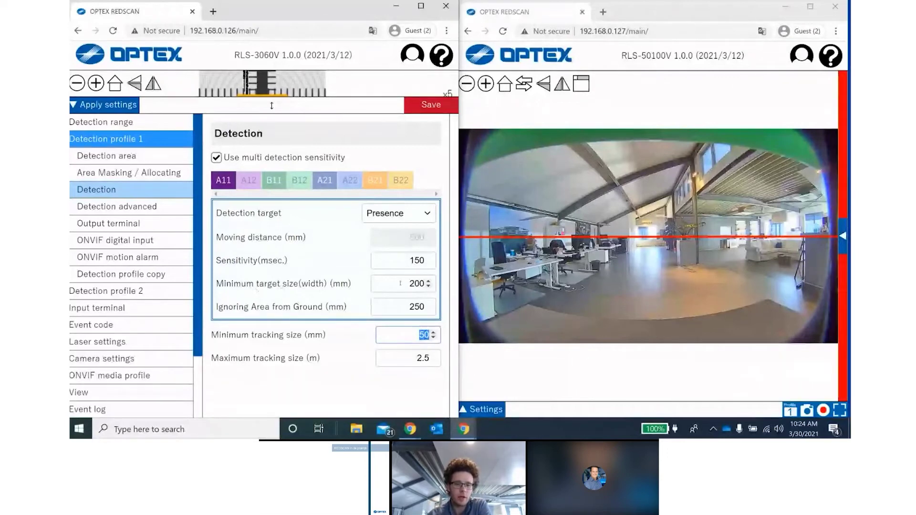
{"action": "double_click", "coordinate": [415, 283]}
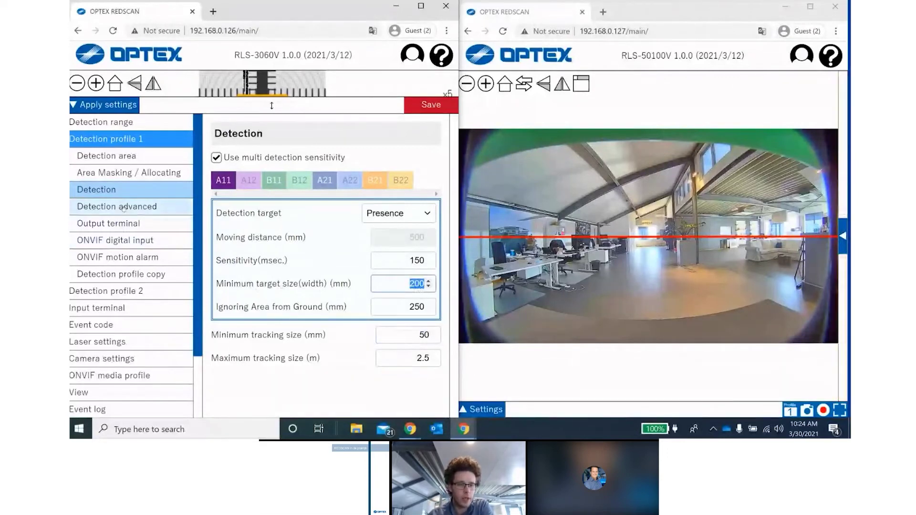
{"action": "left_click", "coordinate": [124, 209]}
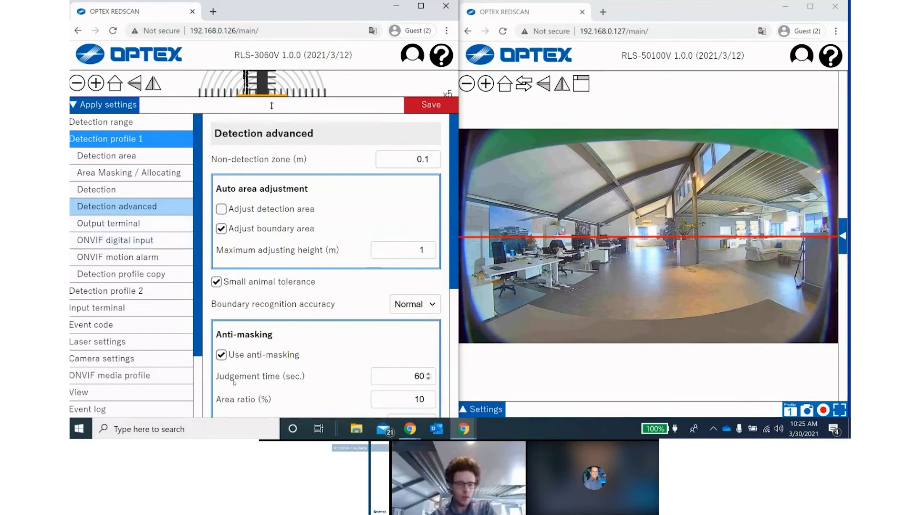
{"action": "scroll", "coordinate": [200, 314], "scroll_direction": "down", "scroll_amount": 1}
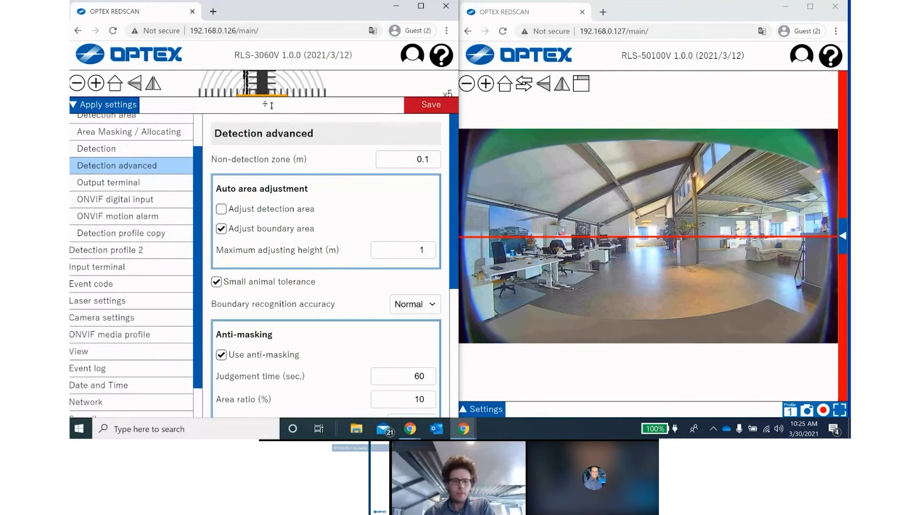
Collapse the RLS-3060V settings to show its full detection plot, and switch the RLS-50100V from its camera image to the detection plot.
{"action": "left_click_drag", "start_coordinate": [271, 105], "coordinate": [268, 160]}
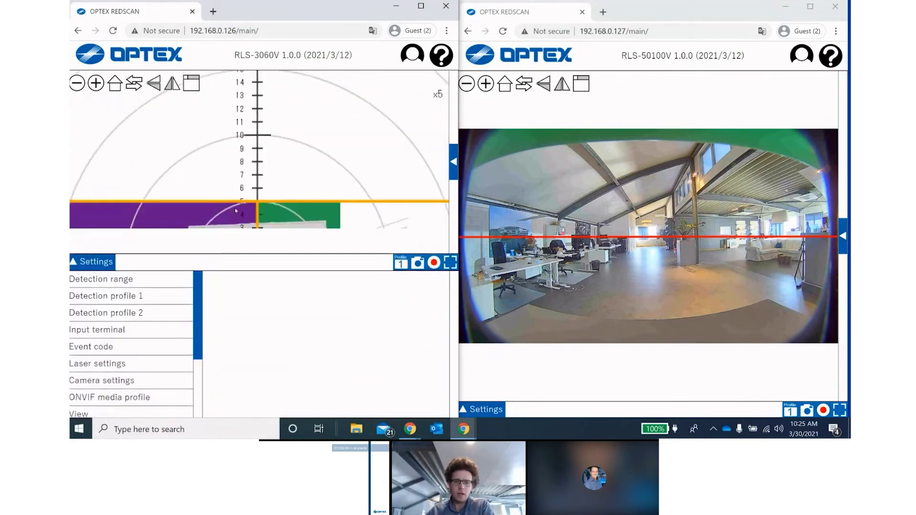
{"action": "scroll", "coordinate": [213, 188], "scroll_direction": "down", "scroll_amount": 5}
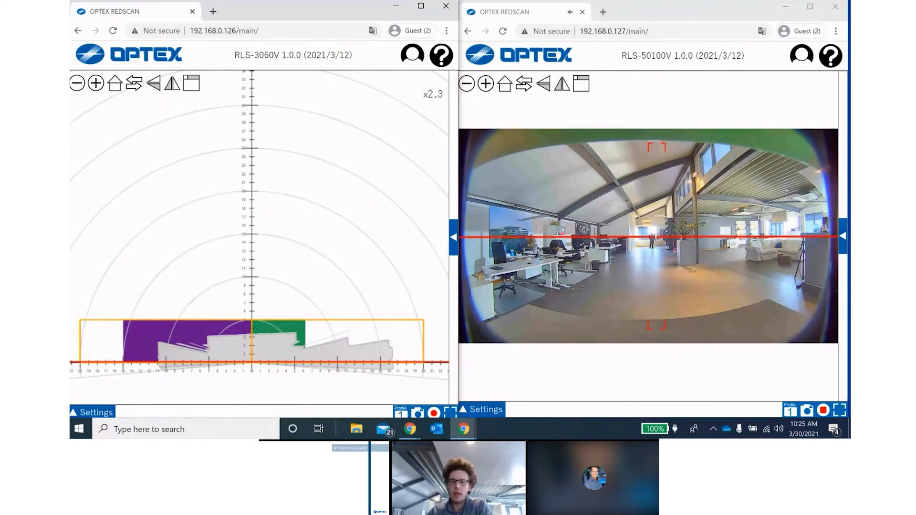
{"action": "left_click", "coordinate": [524, 84]}
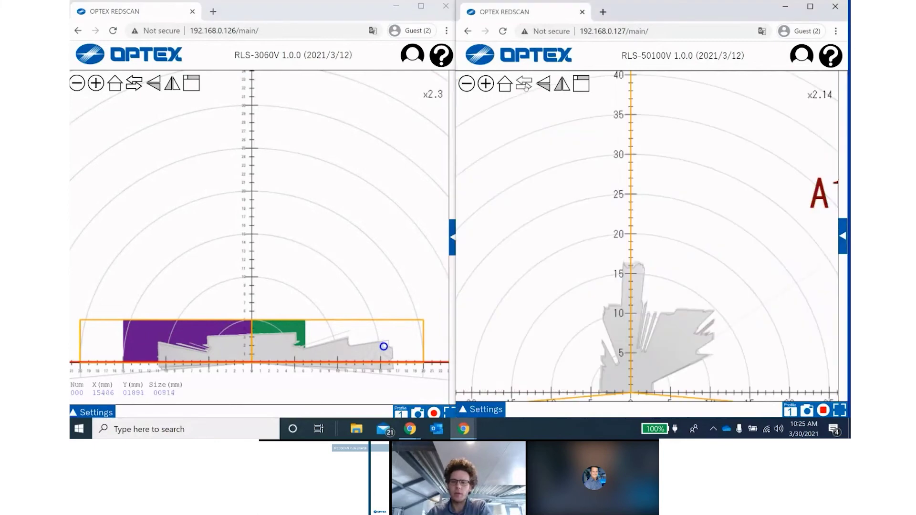